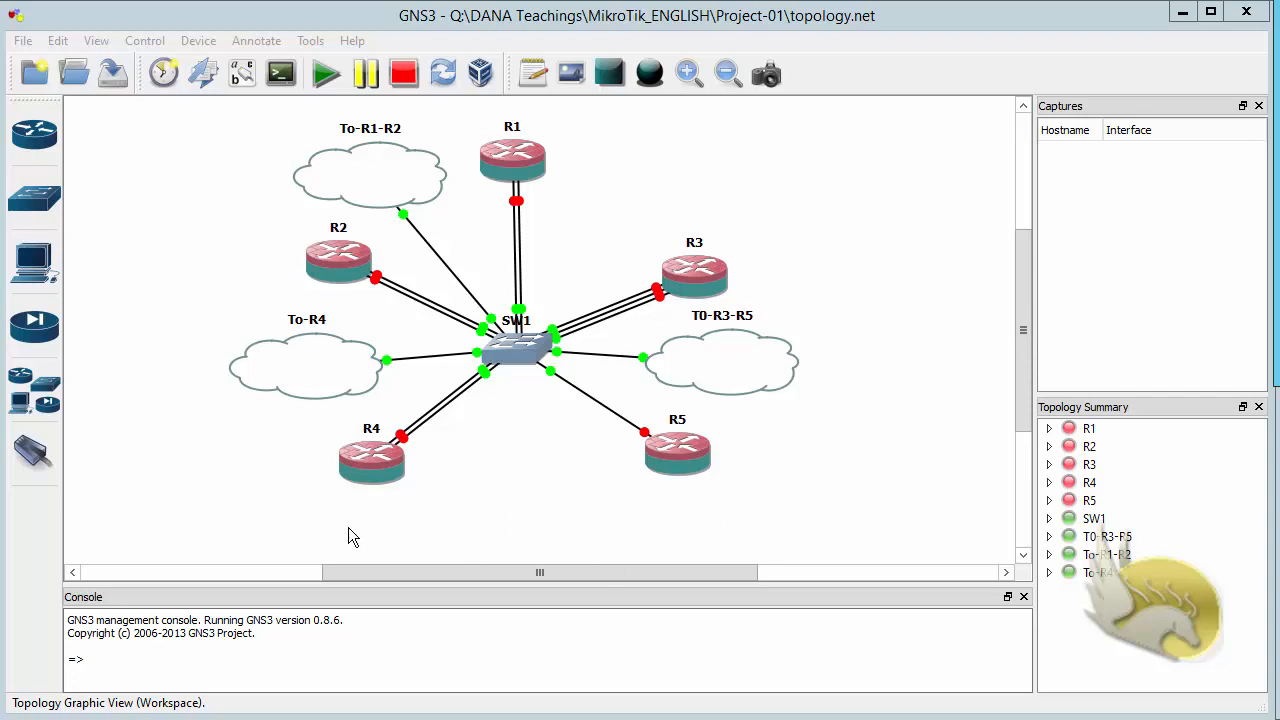
- Add access port 481 in VLAN 48 to switch SW1
right_click(524, 362)
left_click(558, 367)
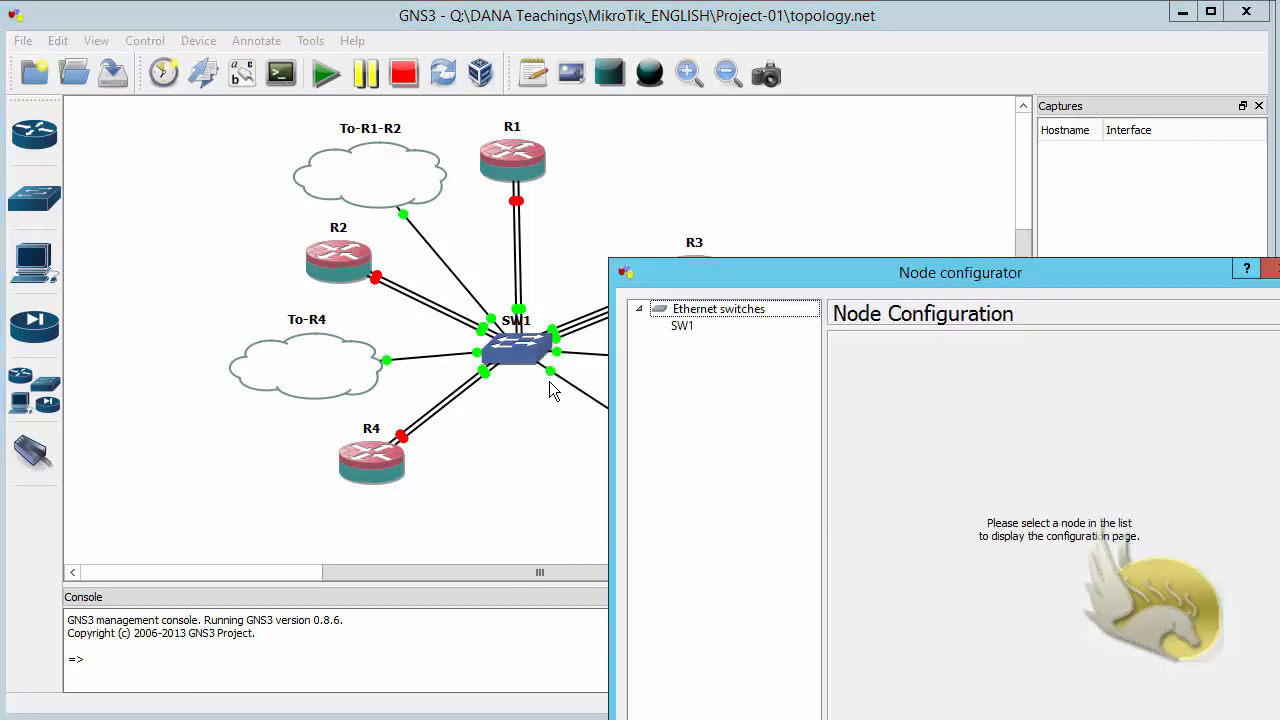
left_click(683, 326)
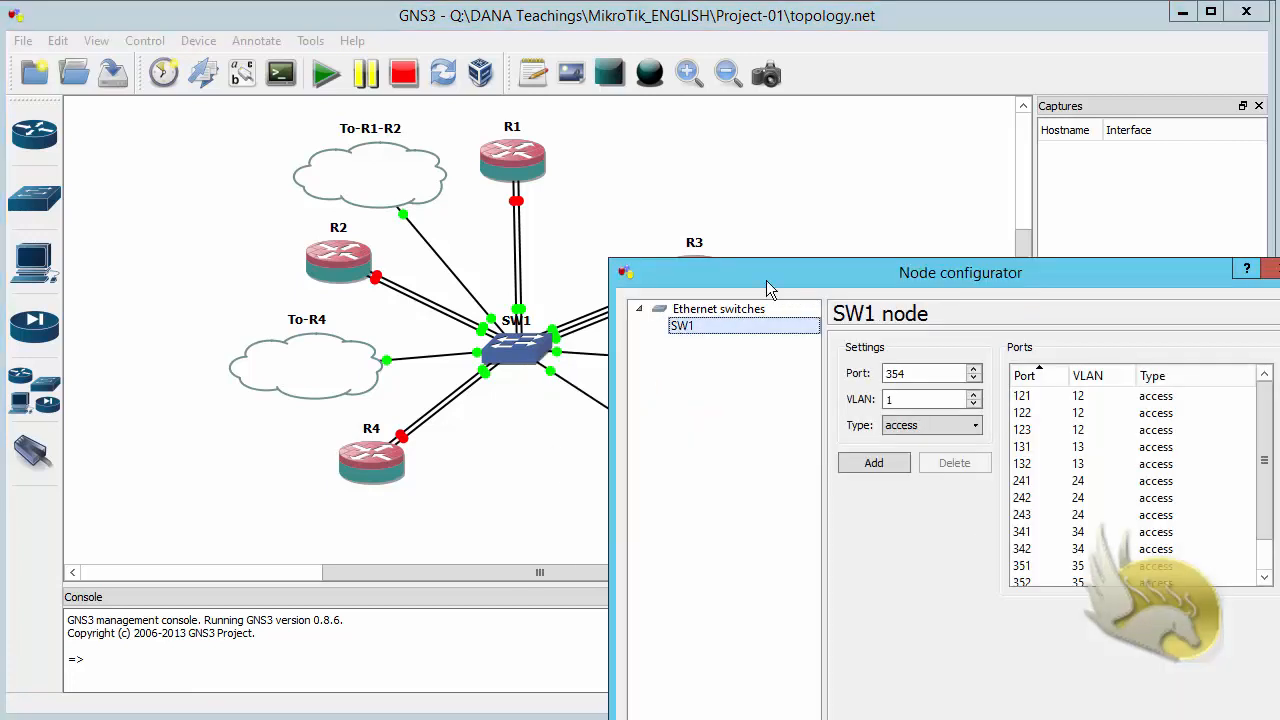
left_click_drag(766, 280, 394, 137)
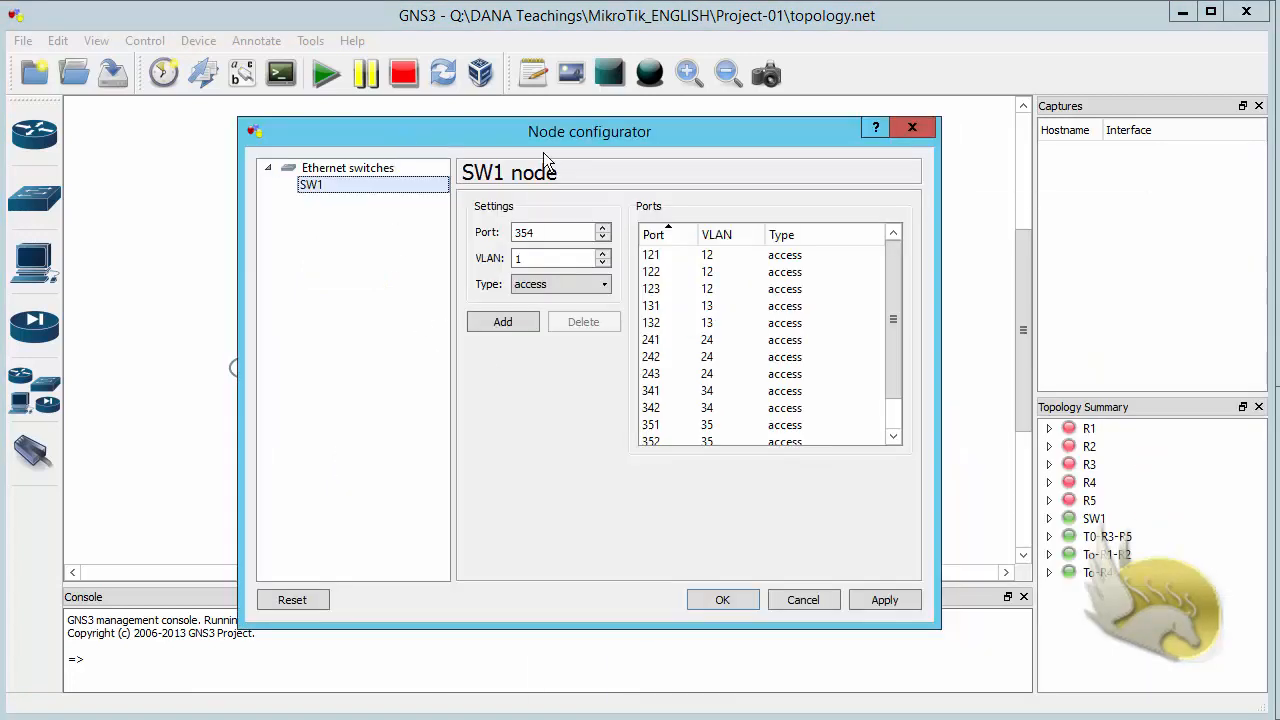
left_click_drag(543, 152, 850, 150)
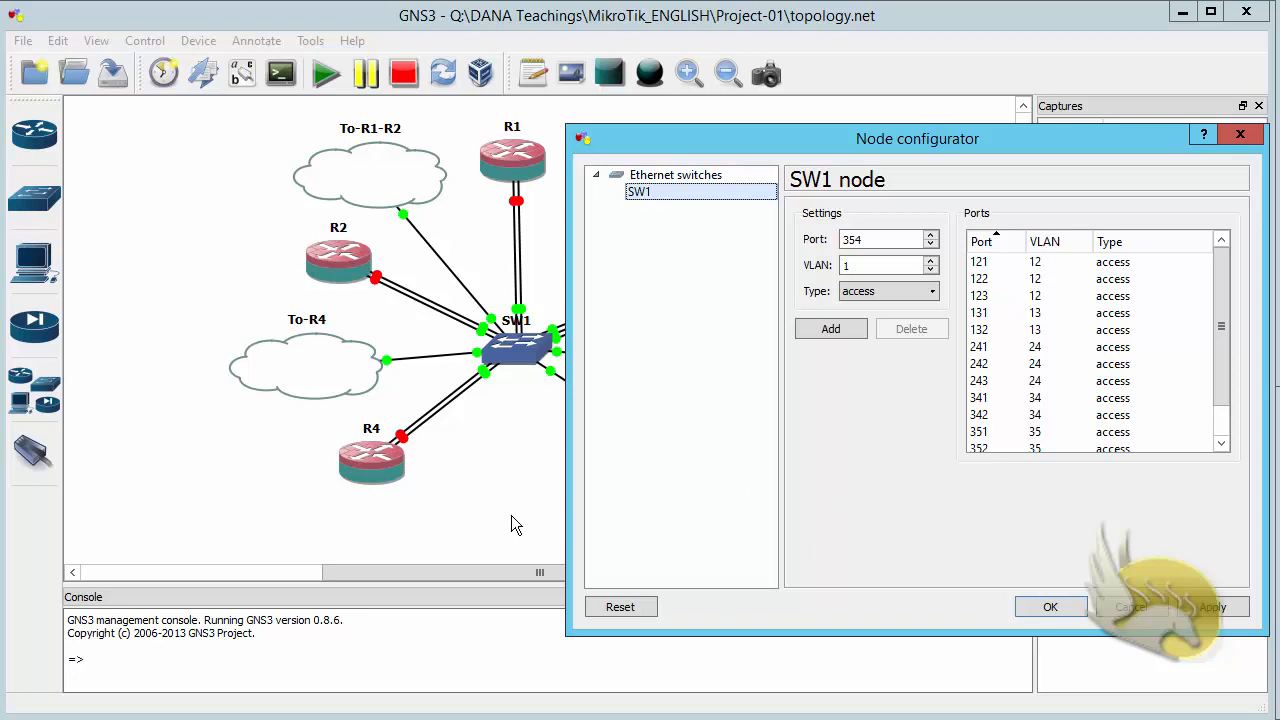
double_click(876, 239)
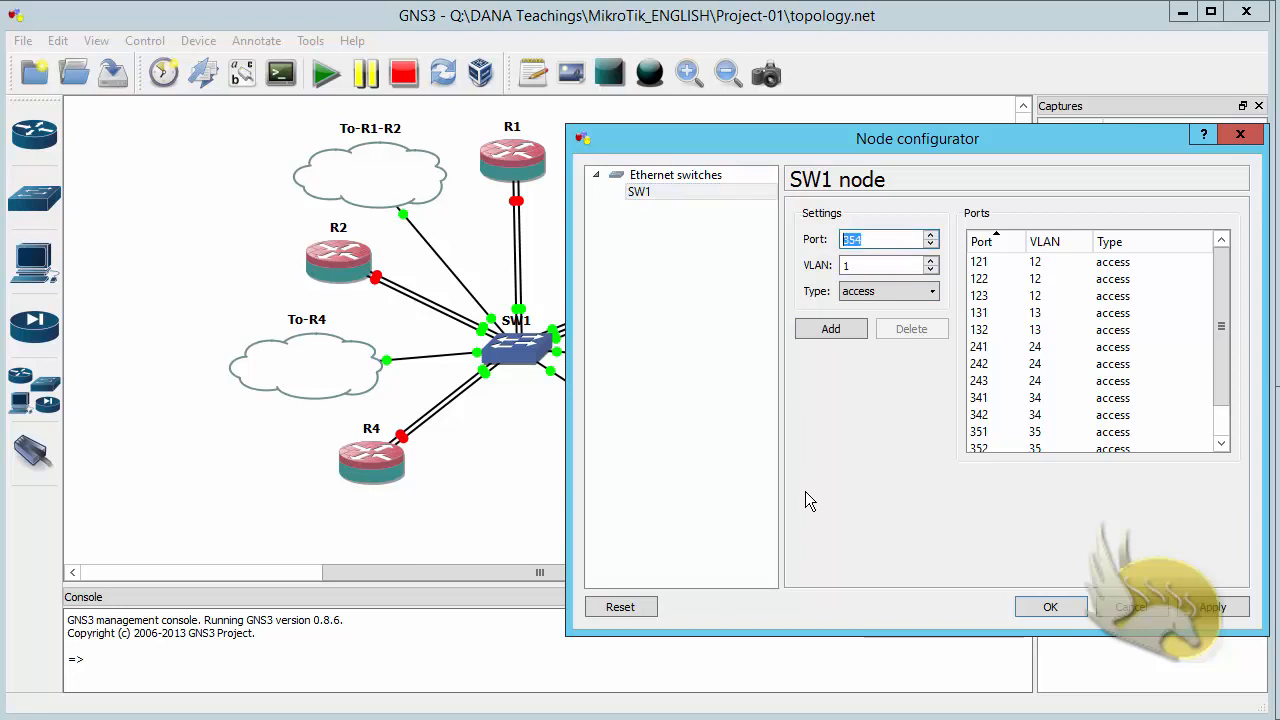
type("481")
double_click(866, 272)
type("4")
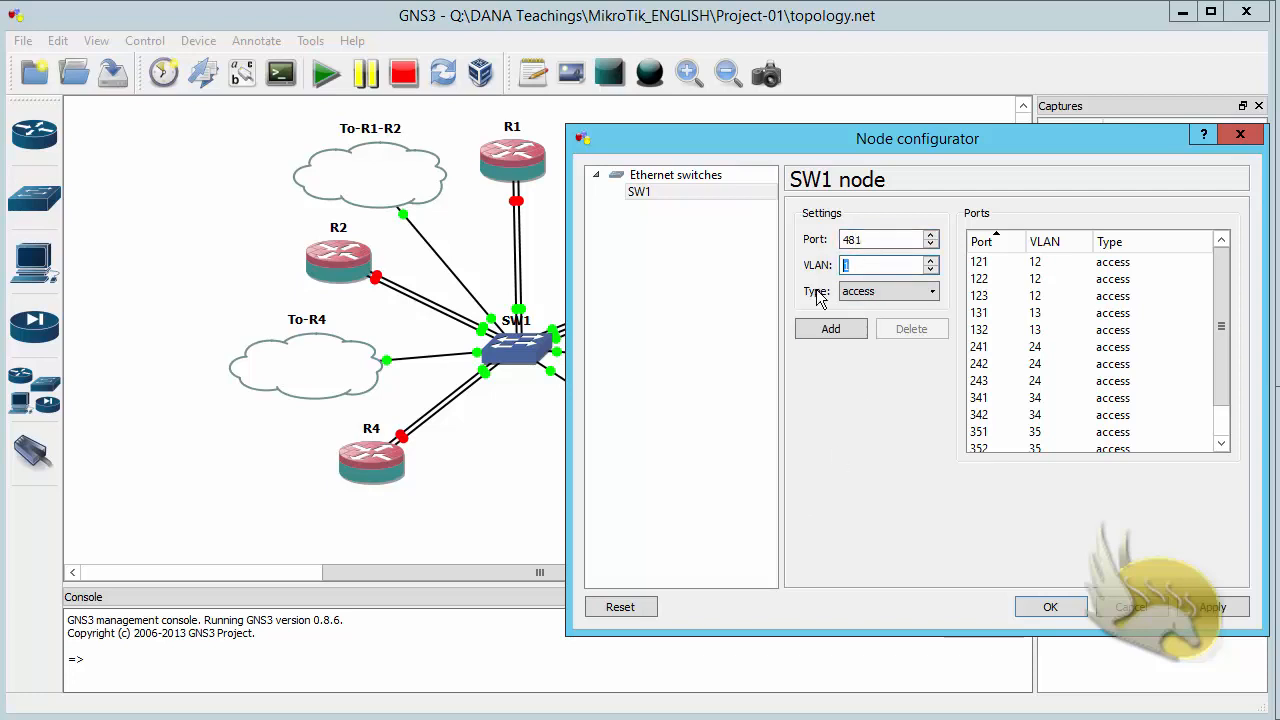
type("8")
left_click(850, 338)
- Add access ports 482 and 483 in VLAN 48 to switch SW1 and accept the node configuration
left_click(847, 337)
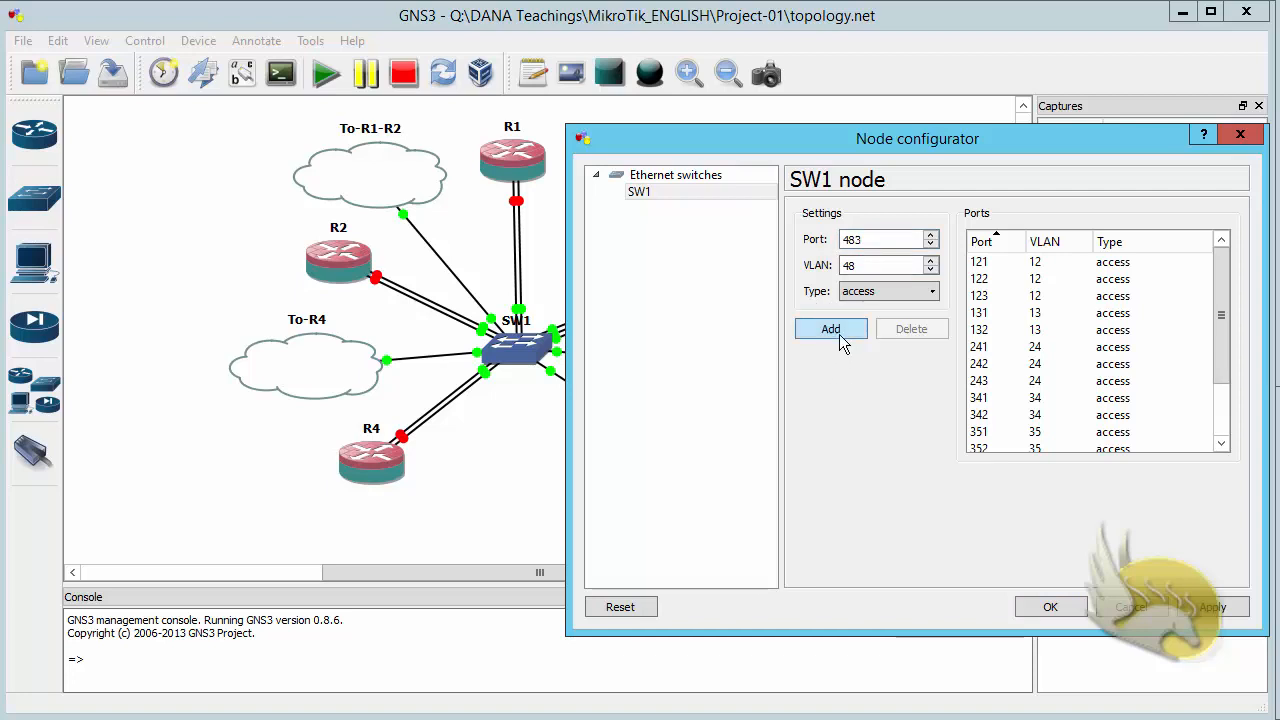
left_click(843, 340)
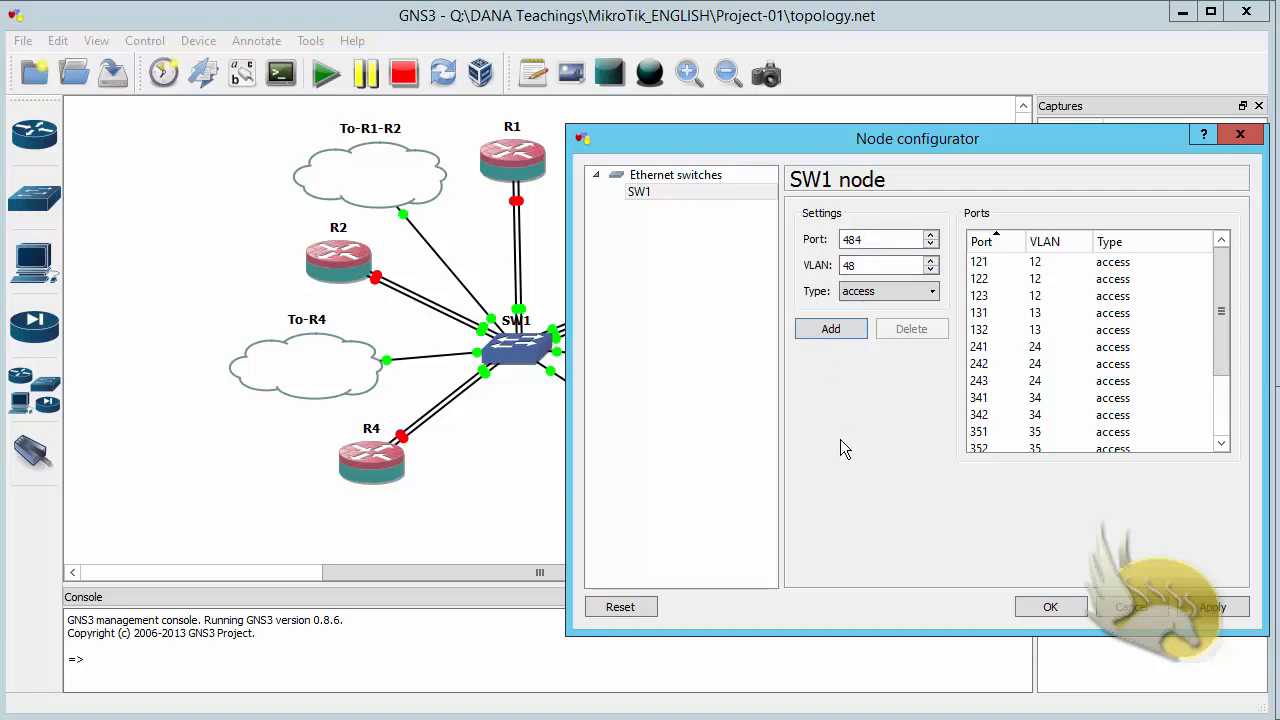
left_click_drag(819, 150, 1080, 188)
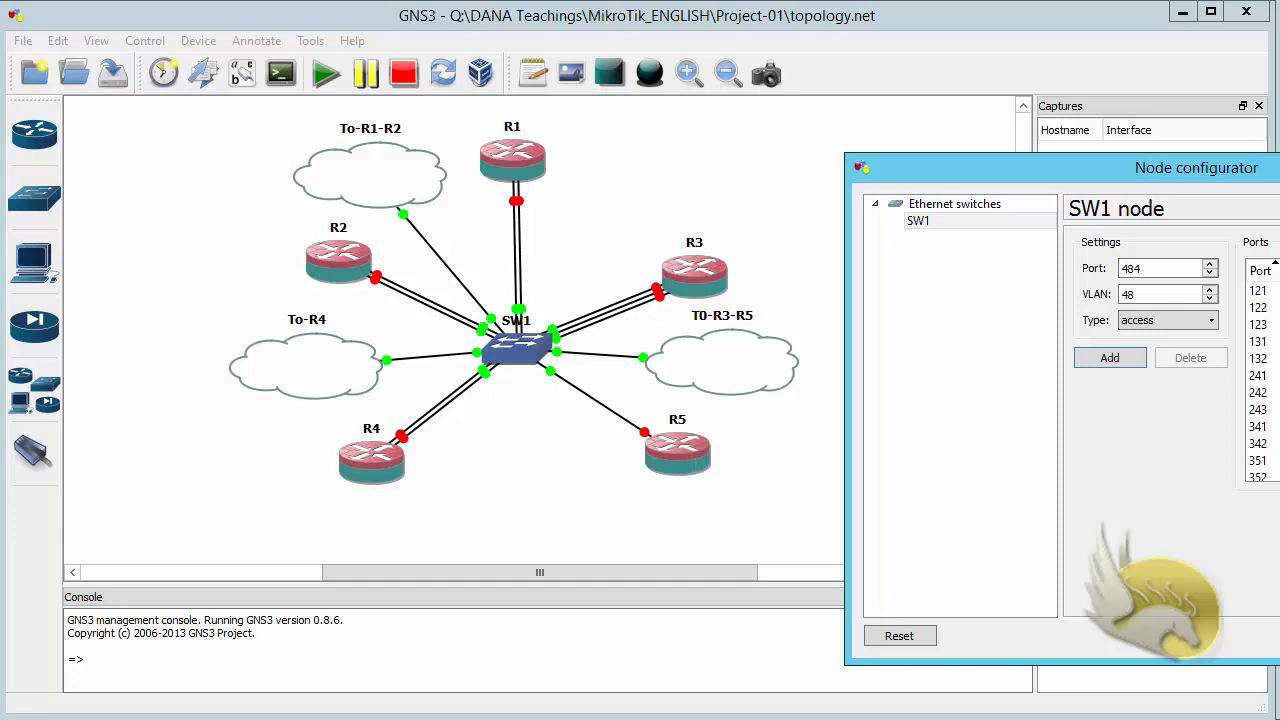
left_click(1279, 636)
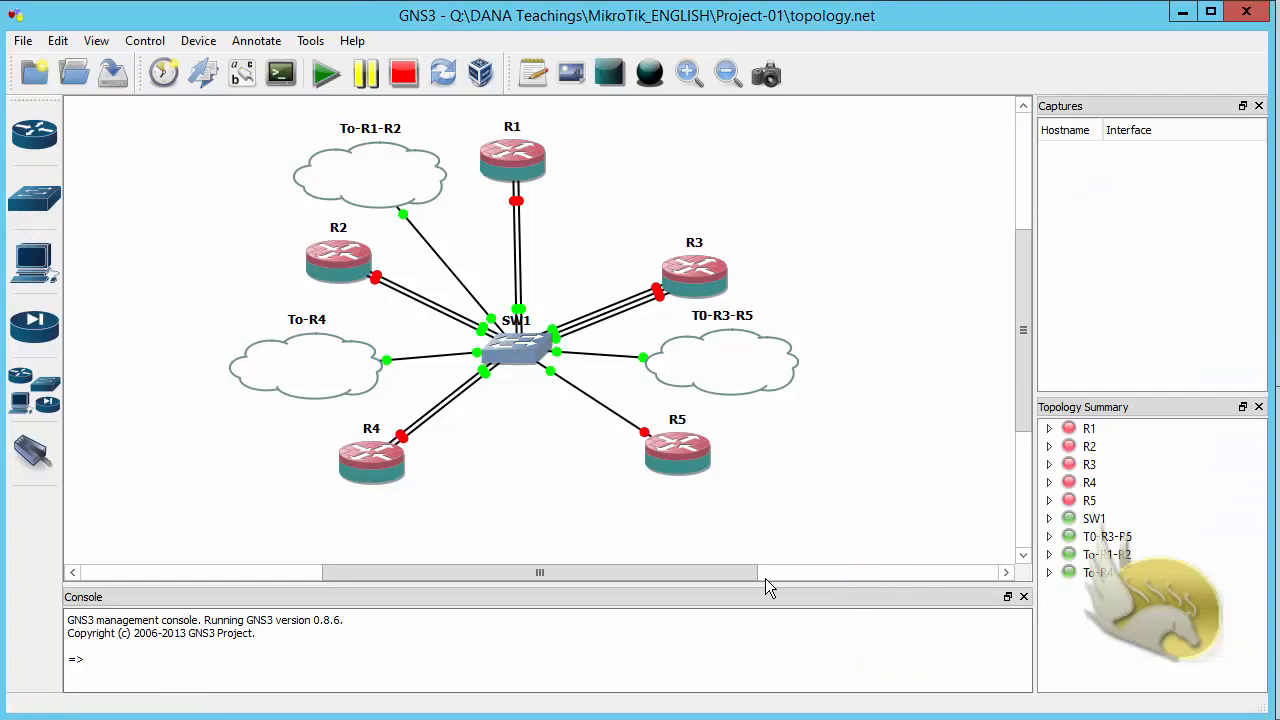
- Try to change the hostname of router R5 to ISP2
mouse_move(380, 494)
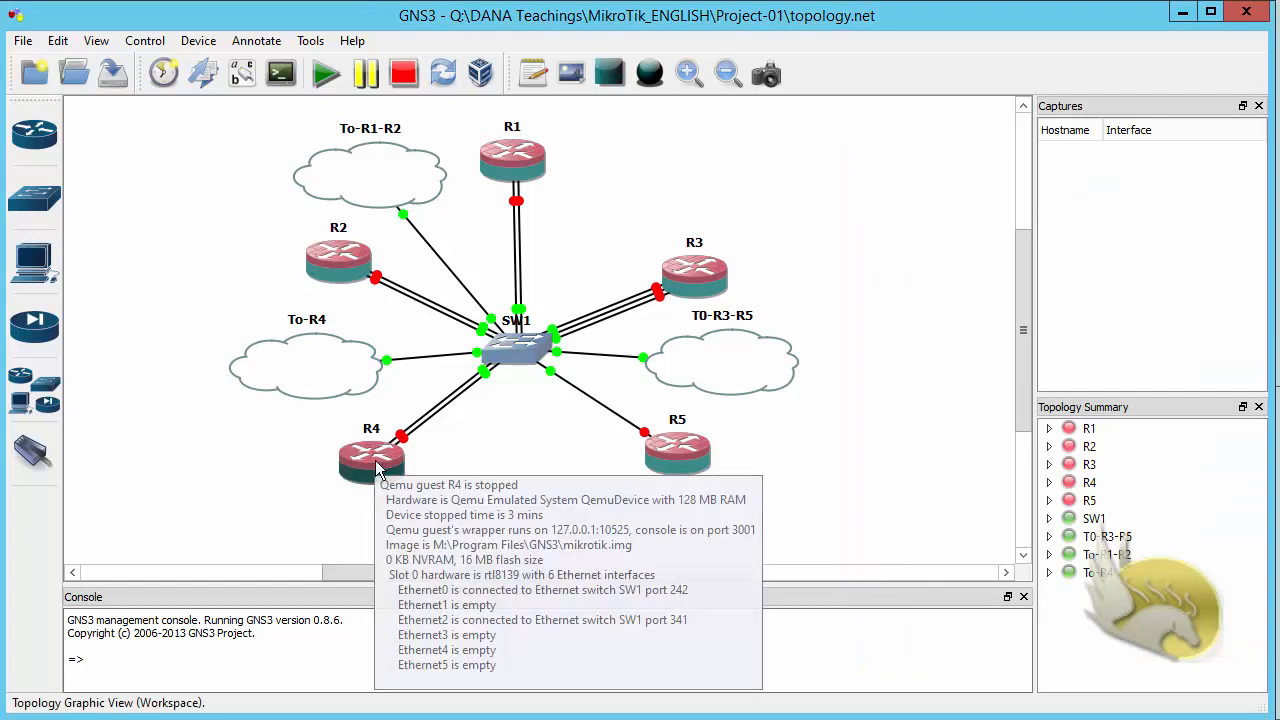
right_click(679, 447)
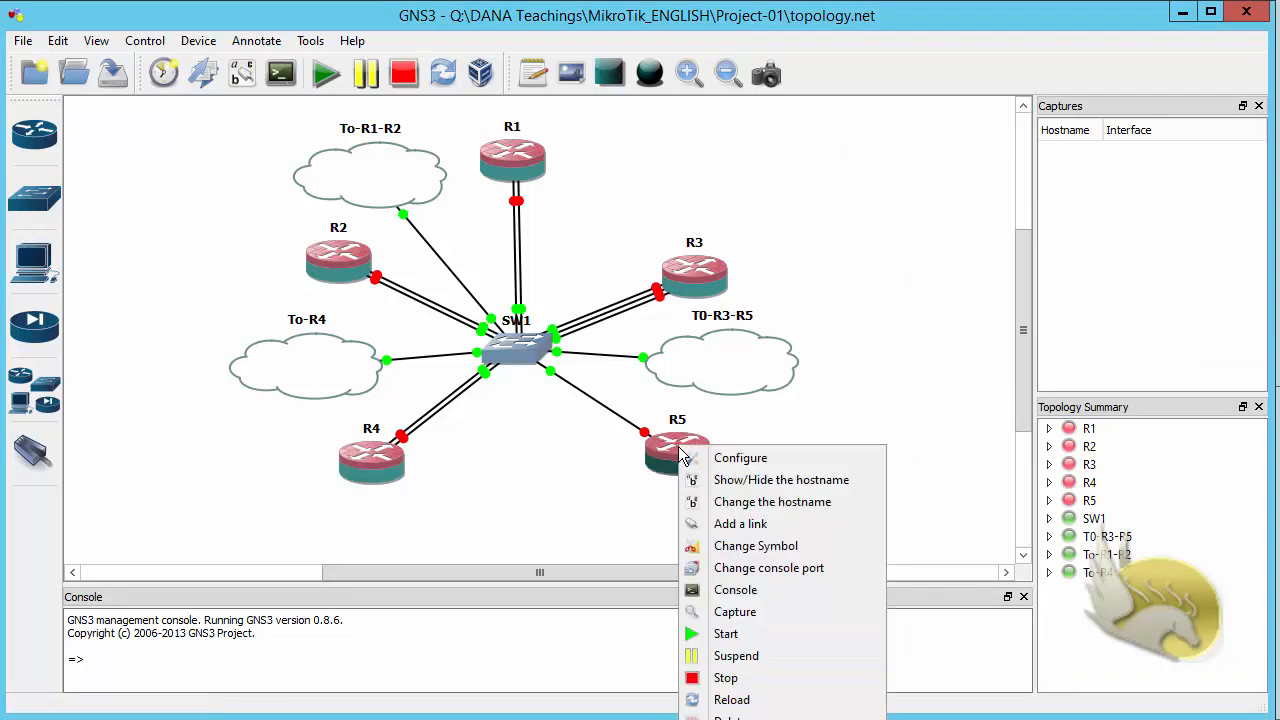
left_click(766, 503)
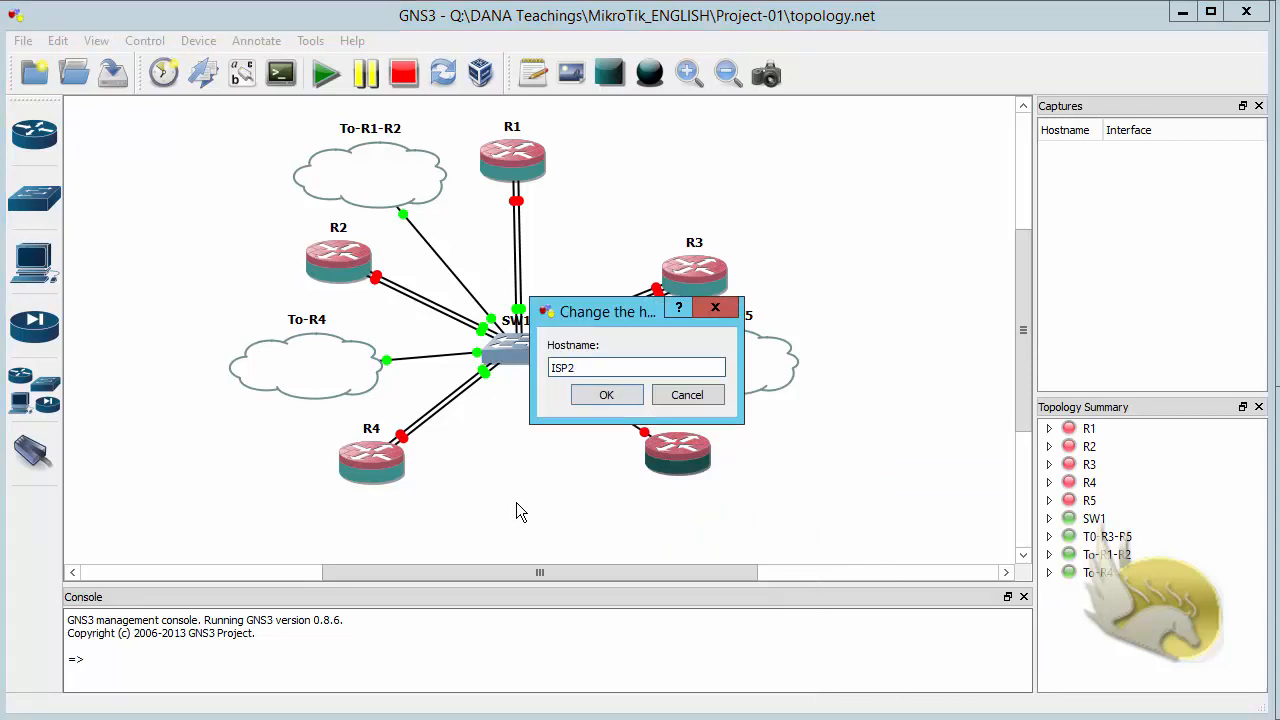
left_click(606, 396)
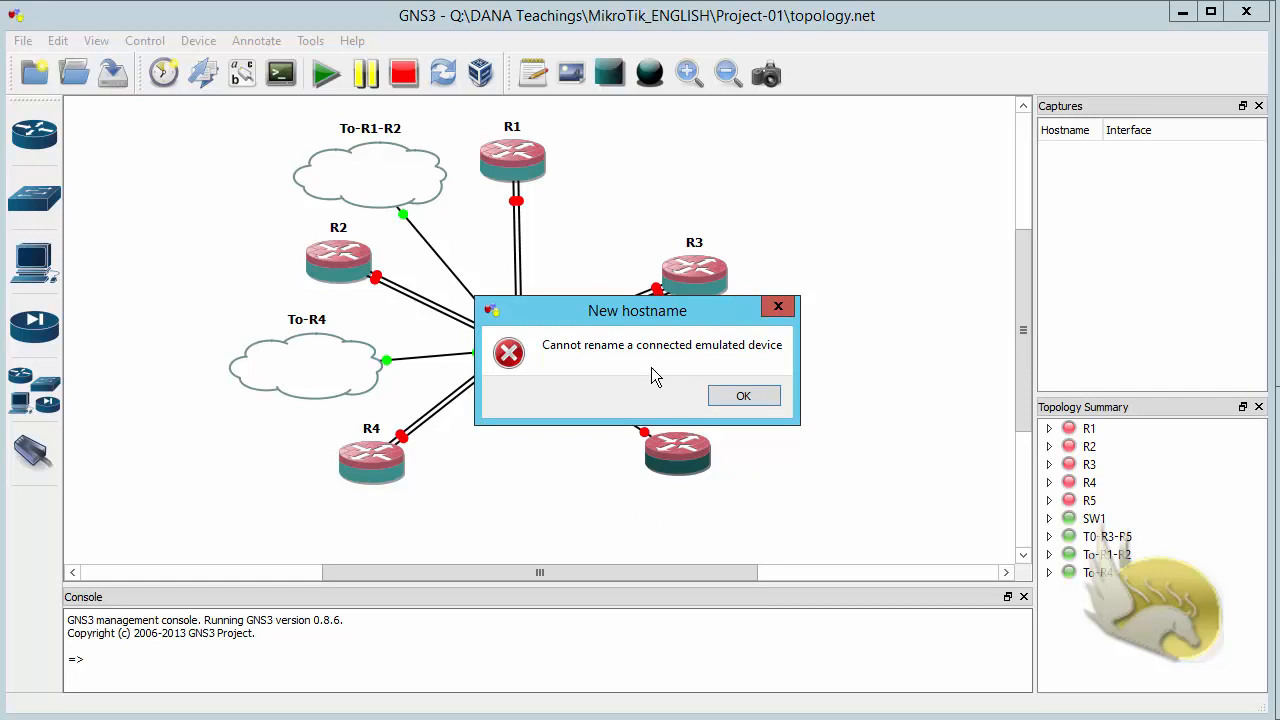
left_click(762, 398)
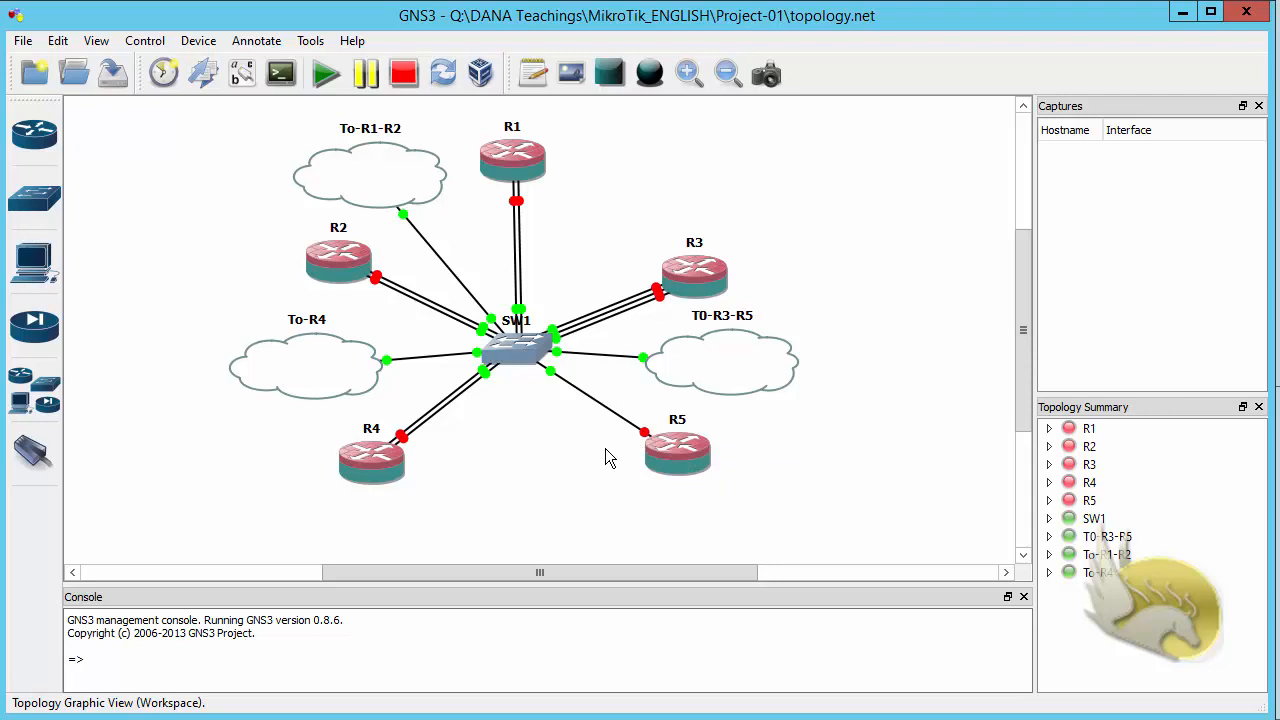
- Delete the link between R5 and SW1 and change the hostname of R5 to ISP2
key("Delete")
right_click(688, 452)
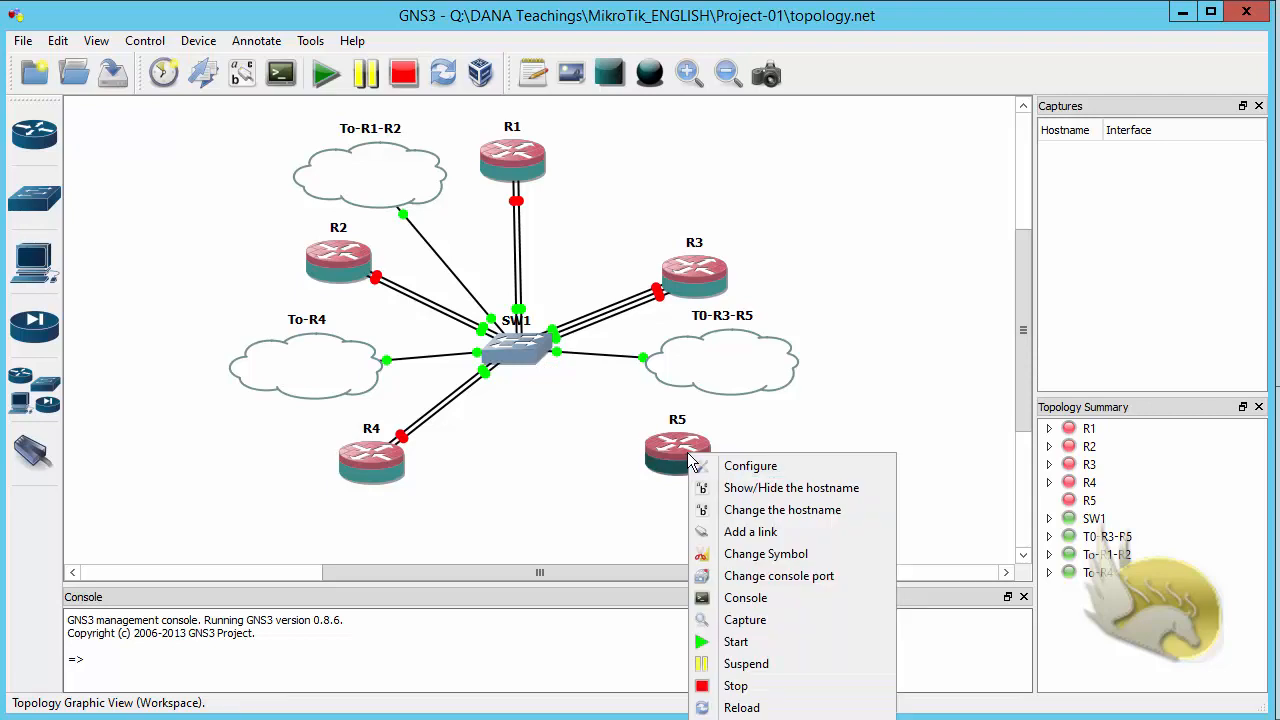
left_click(743, 511)
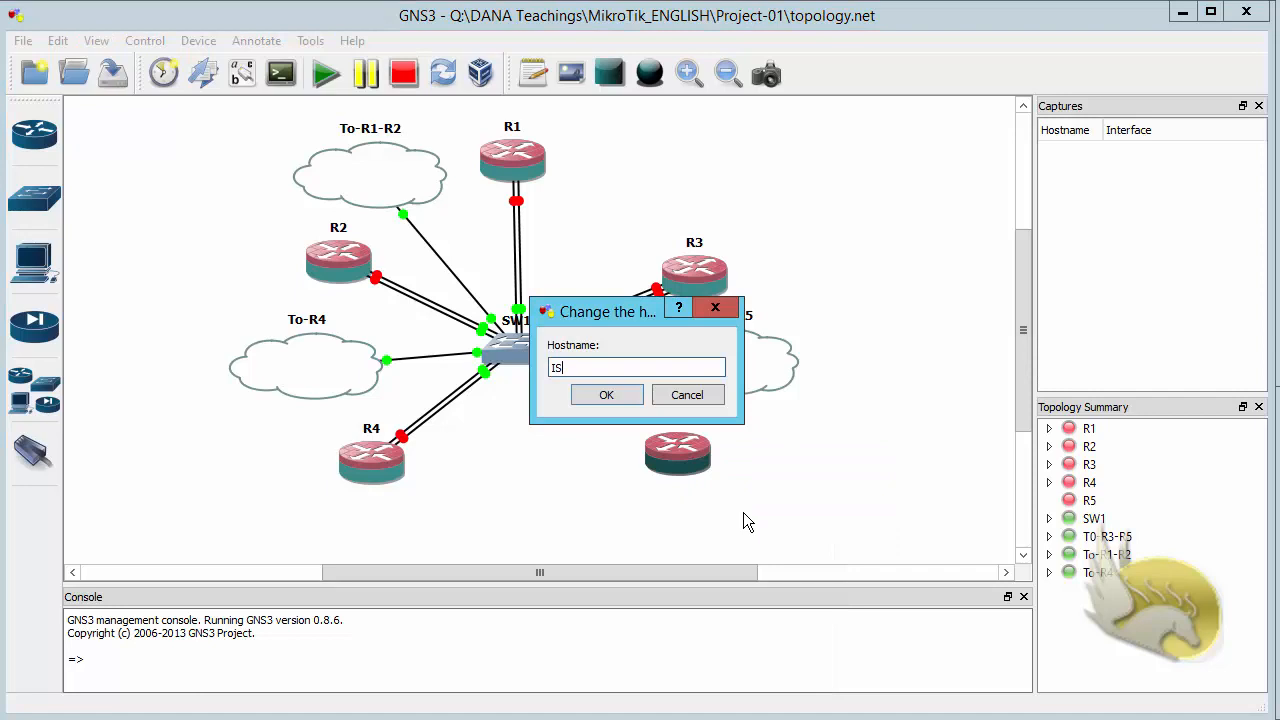
type("ISP2")
left_click(606, 394)
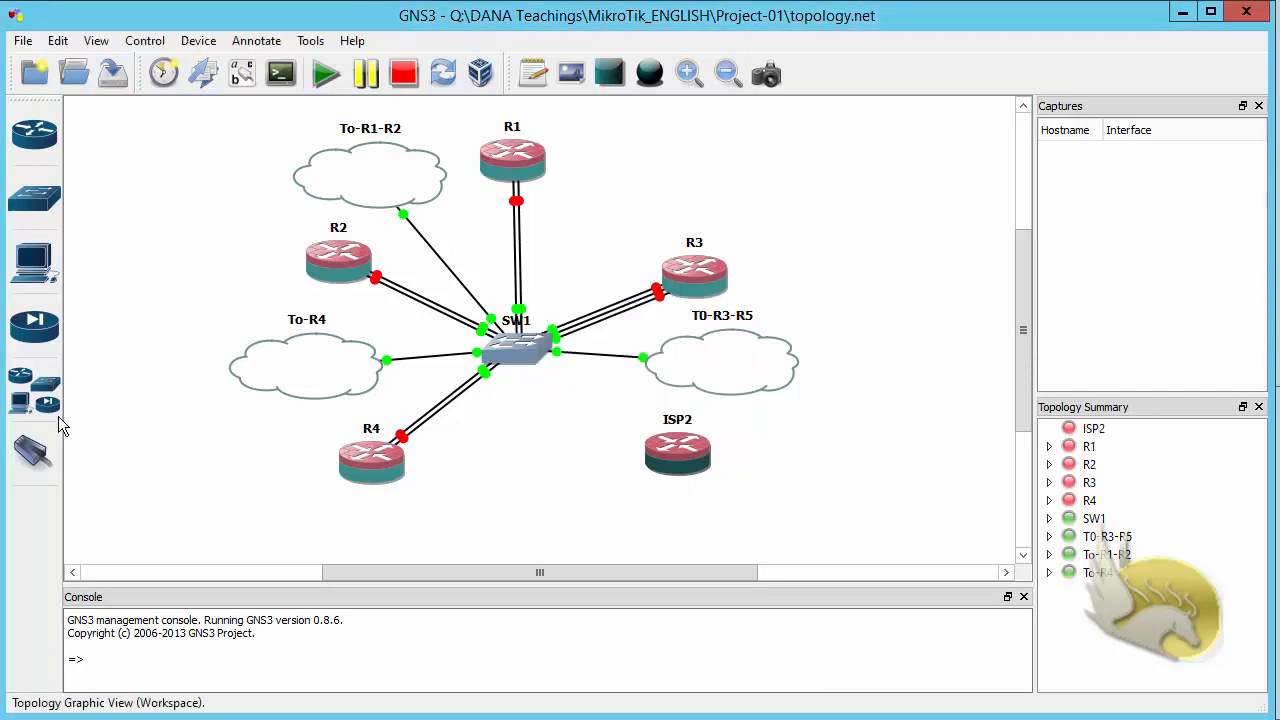
- Link port 352 of switch SW1 to interface e0 of router ISP2
left_click(32, 452)
left_click(515, 360)
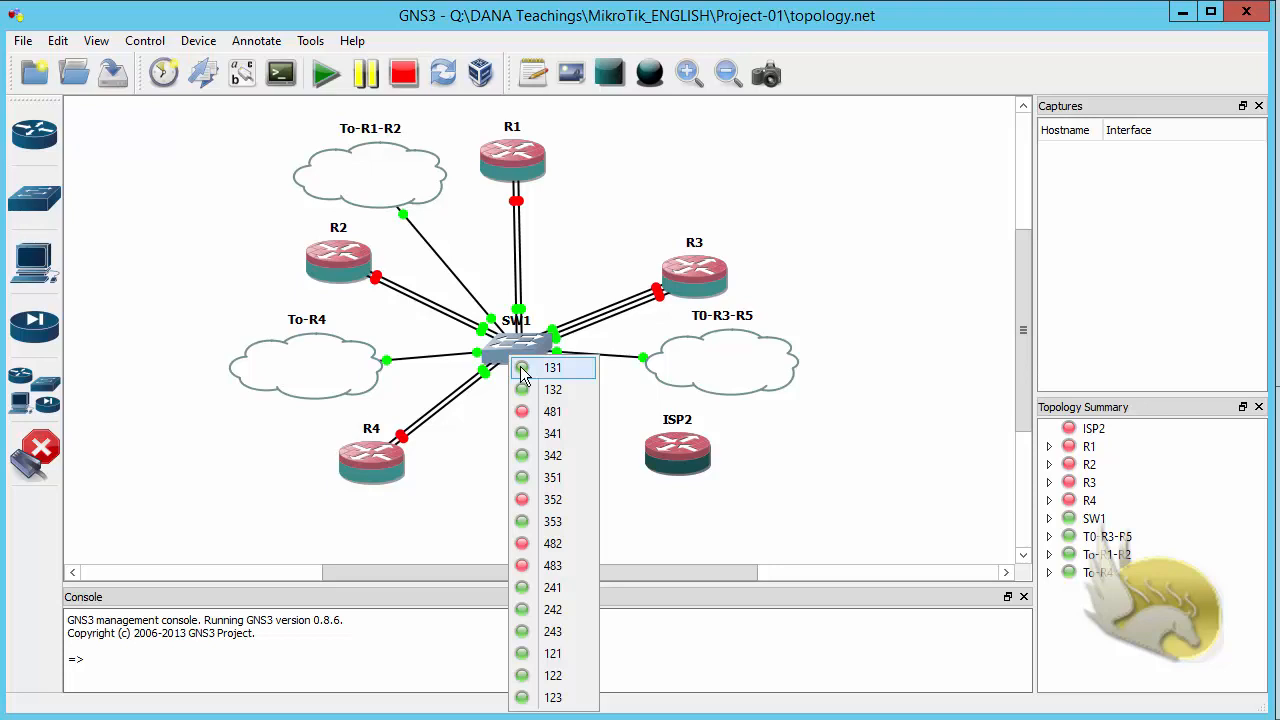
left_click(553, 522)
left_click(672, 457)
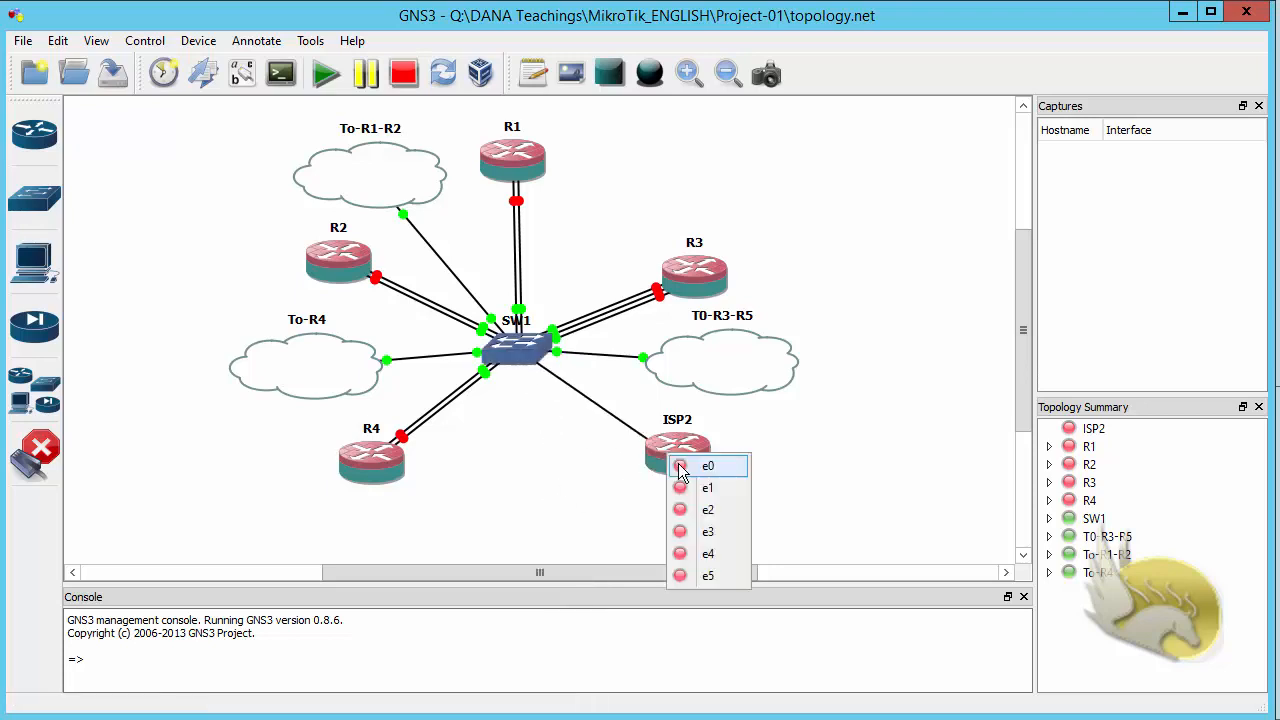
left_click(683, 467)
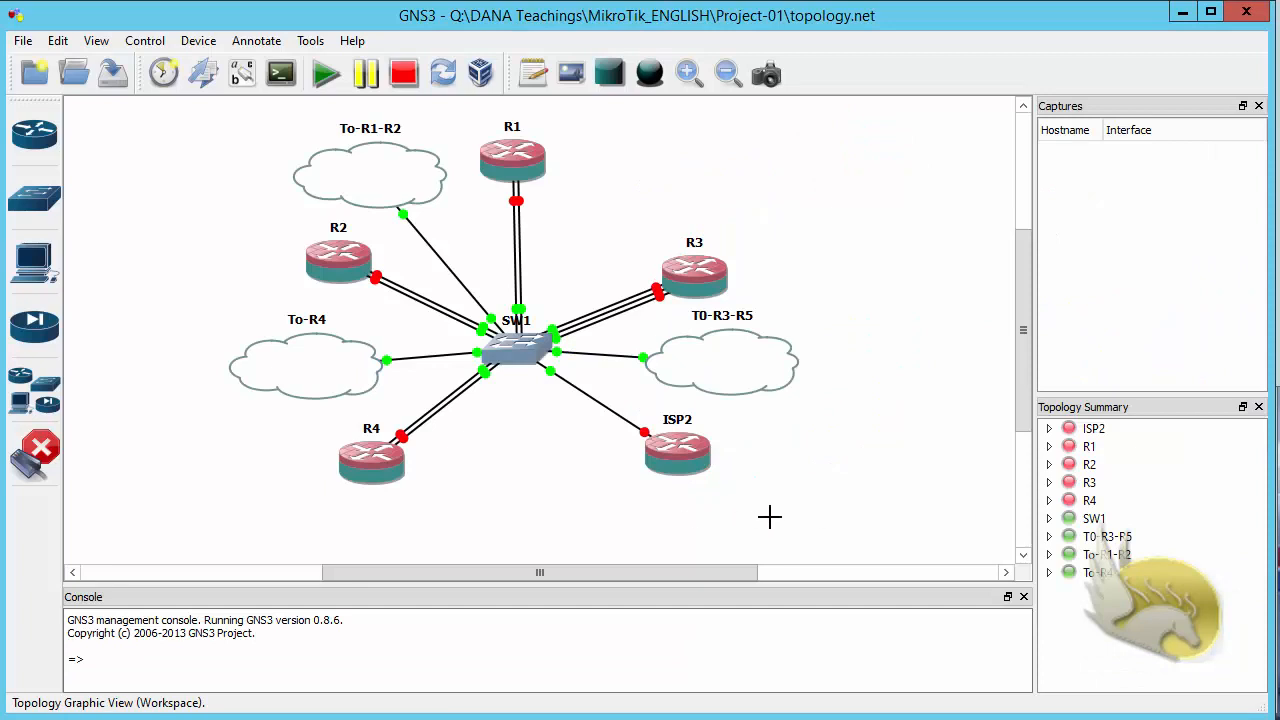
left_click(48, 446)
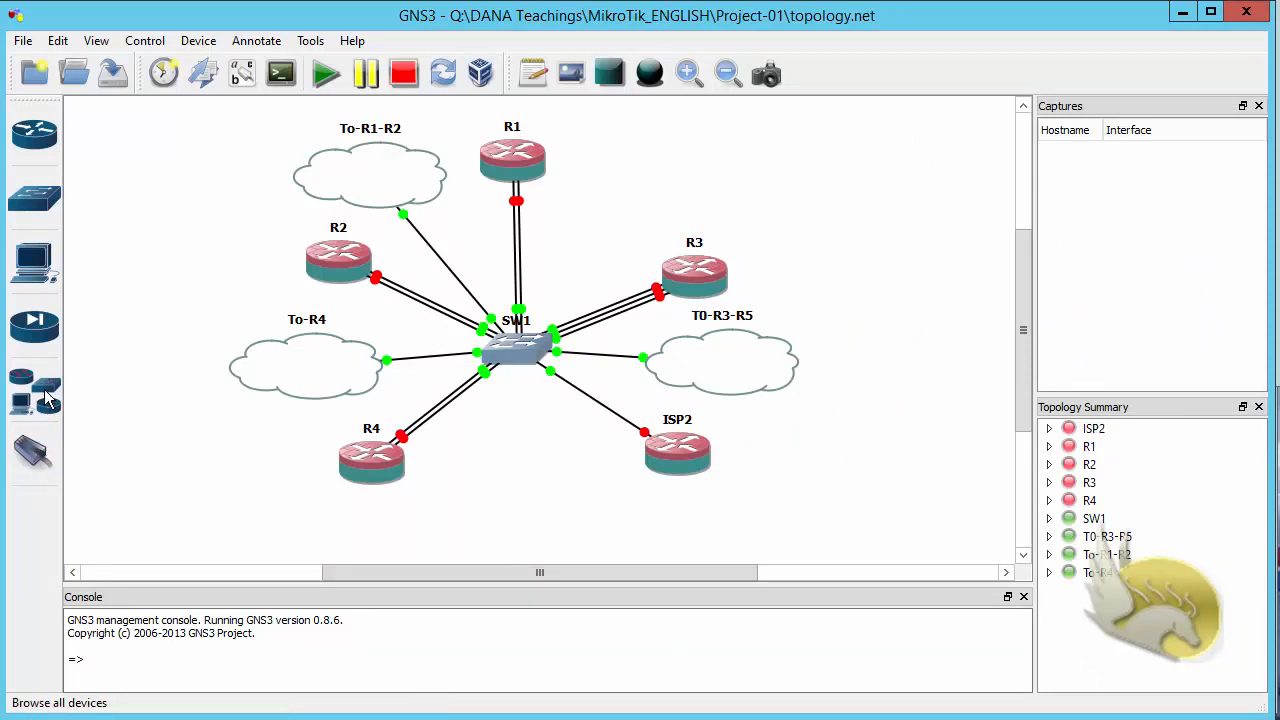
- Place a new MIKROTIK router below switch SW1, between R4 and ISP2, and set its hostname to ISP1
left_click(47, 397)
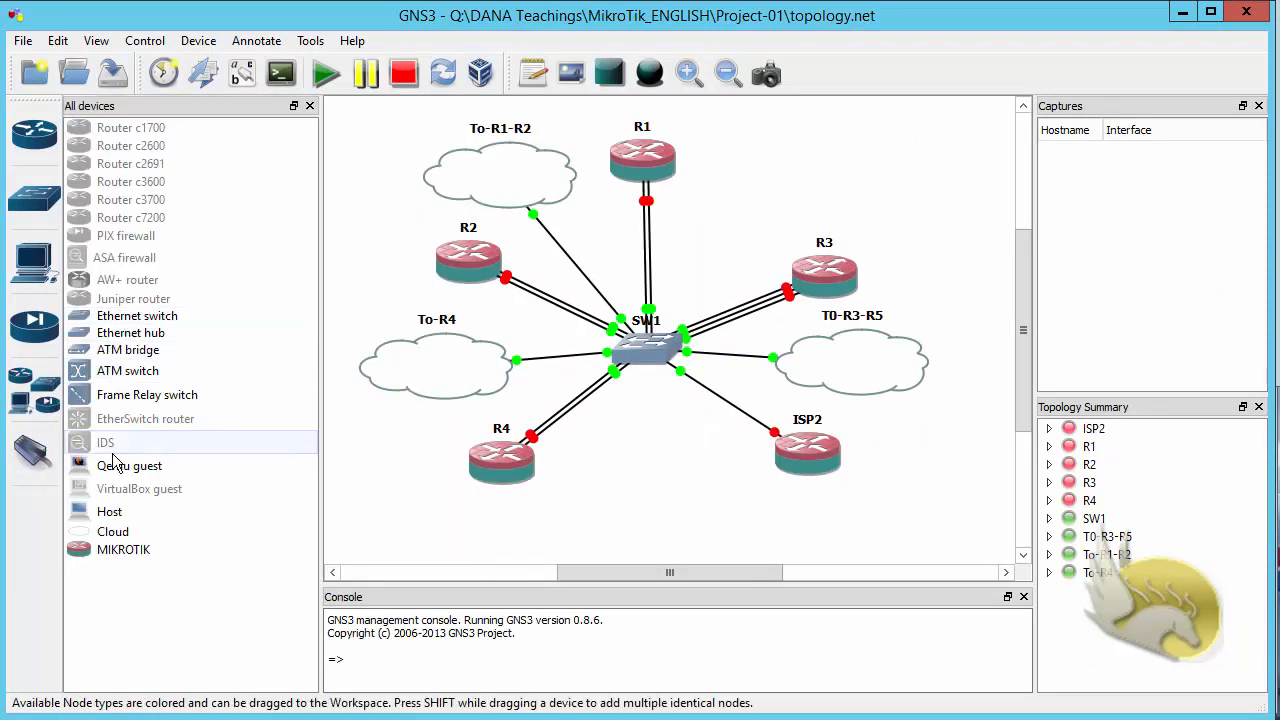
left_click_drag(100, 560, 655, 529)
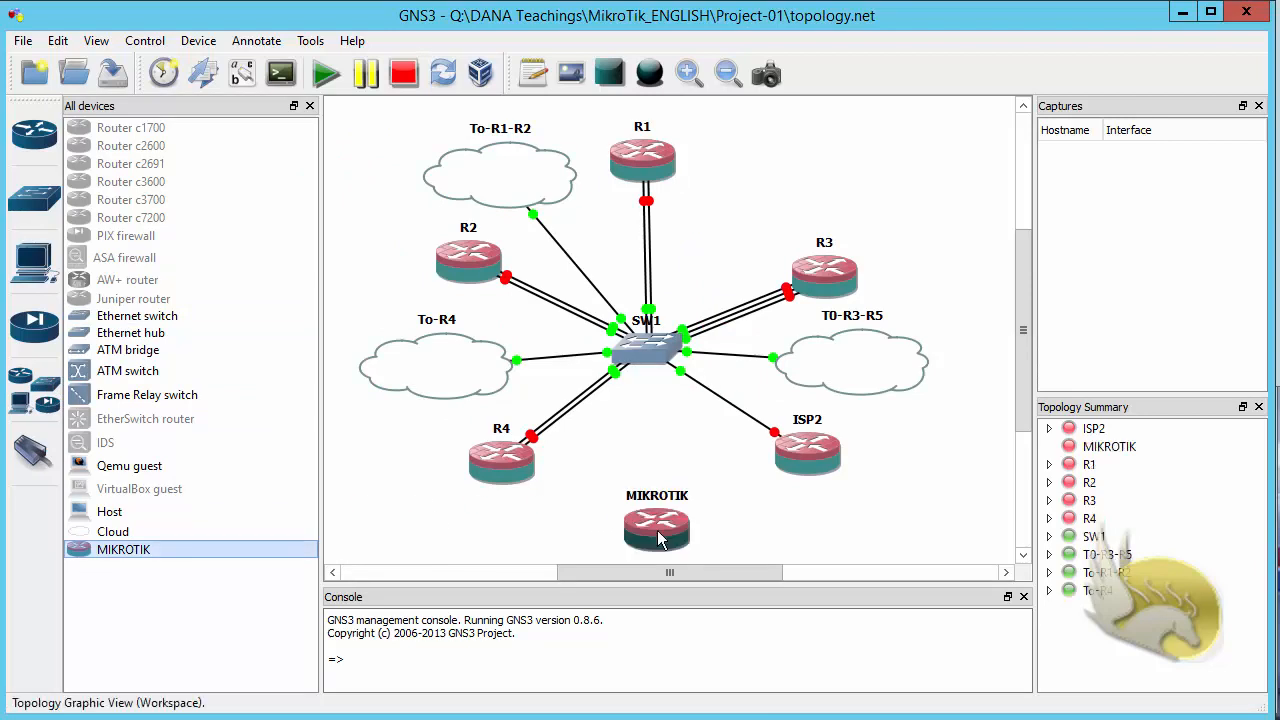
right_click(658, 518)
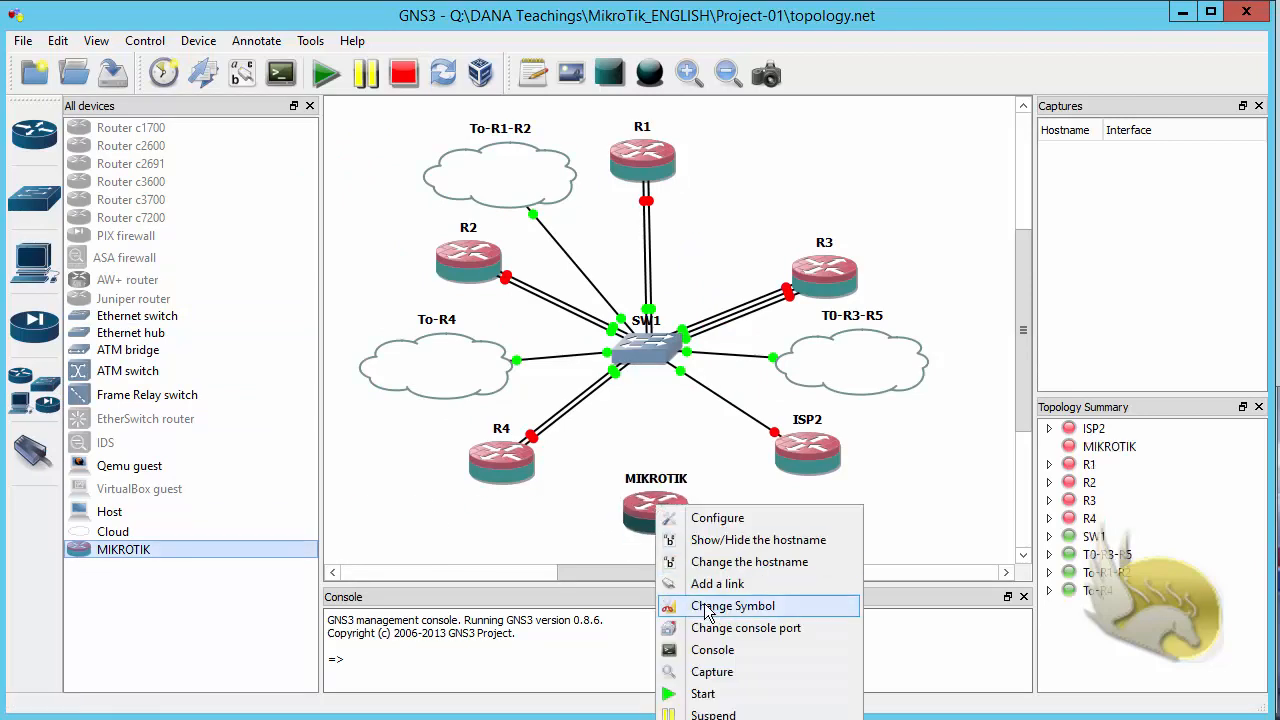
left_click(724, 562)
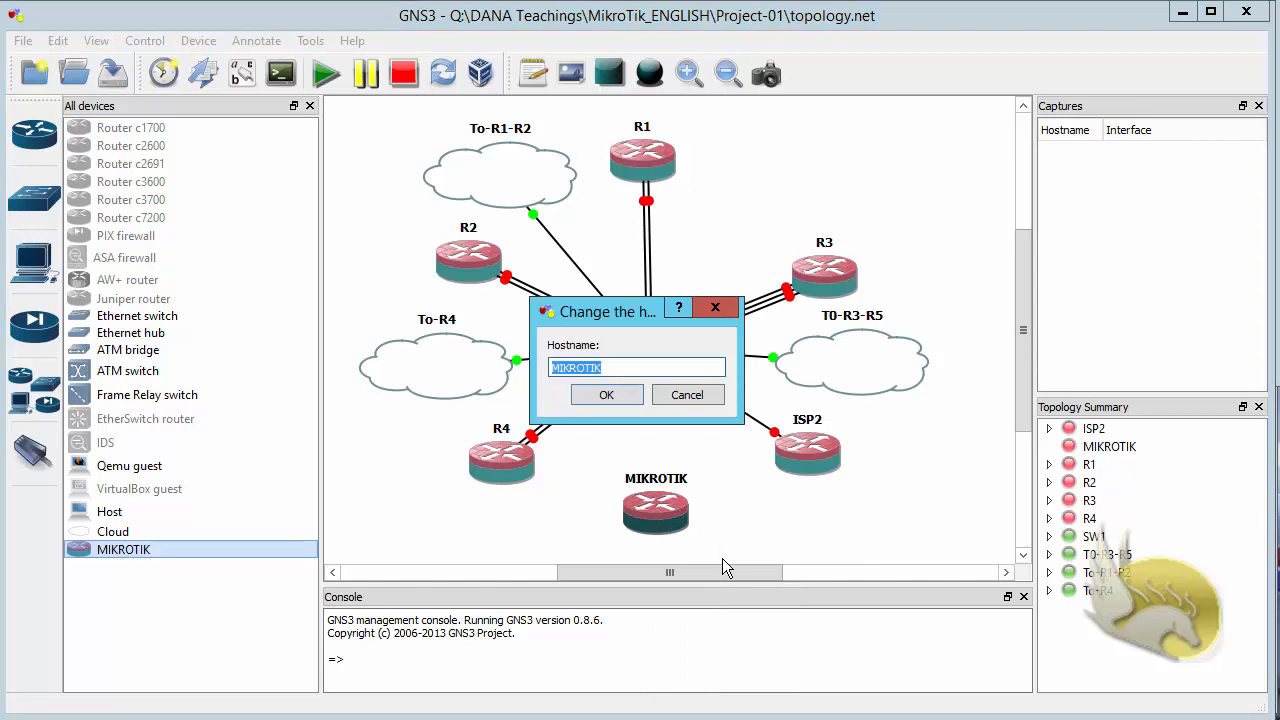
type("ISP1")
key("Return")
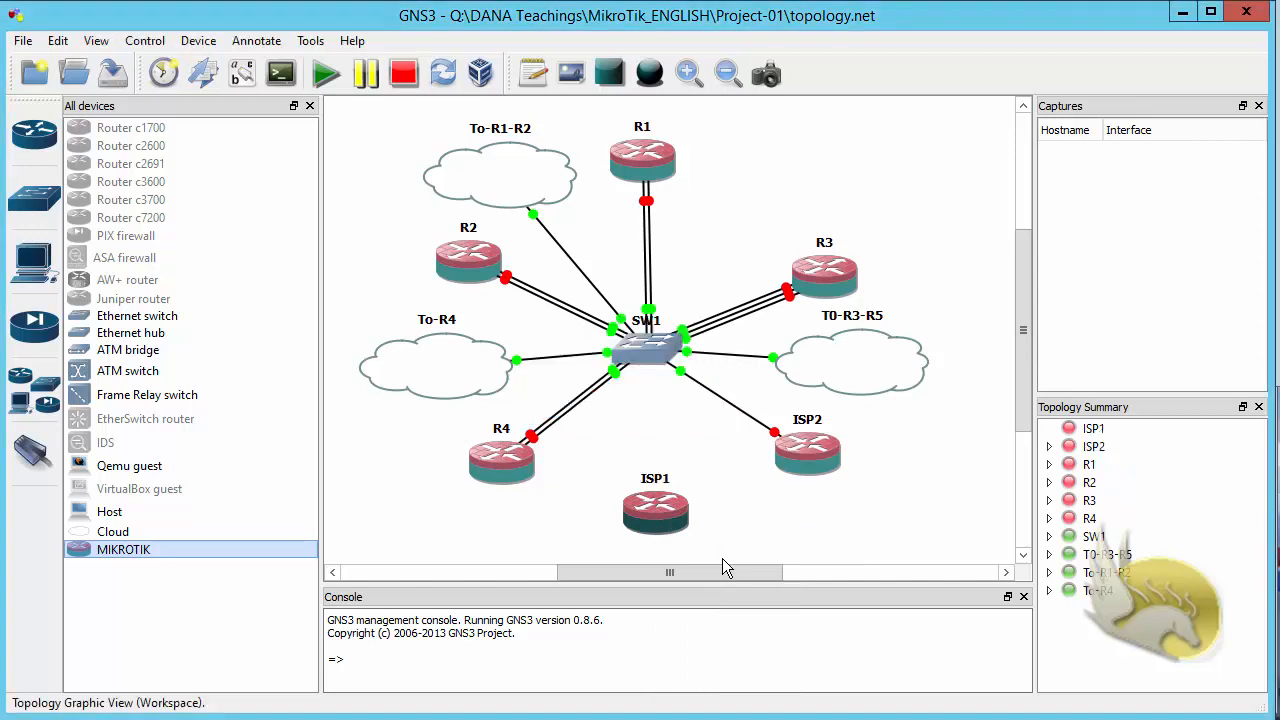
left_click(309, 107)
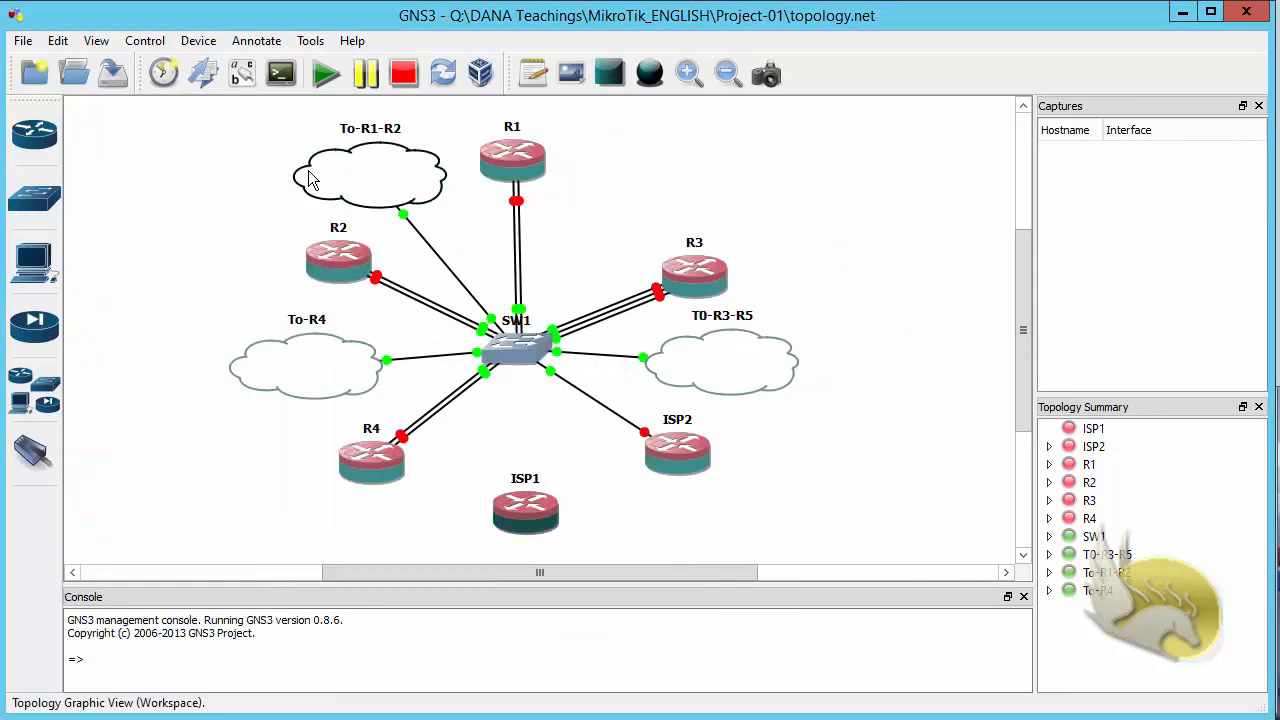
- Link interface e0 of router ISP1 to port 481 of switch SW1
left_click(40, 455)
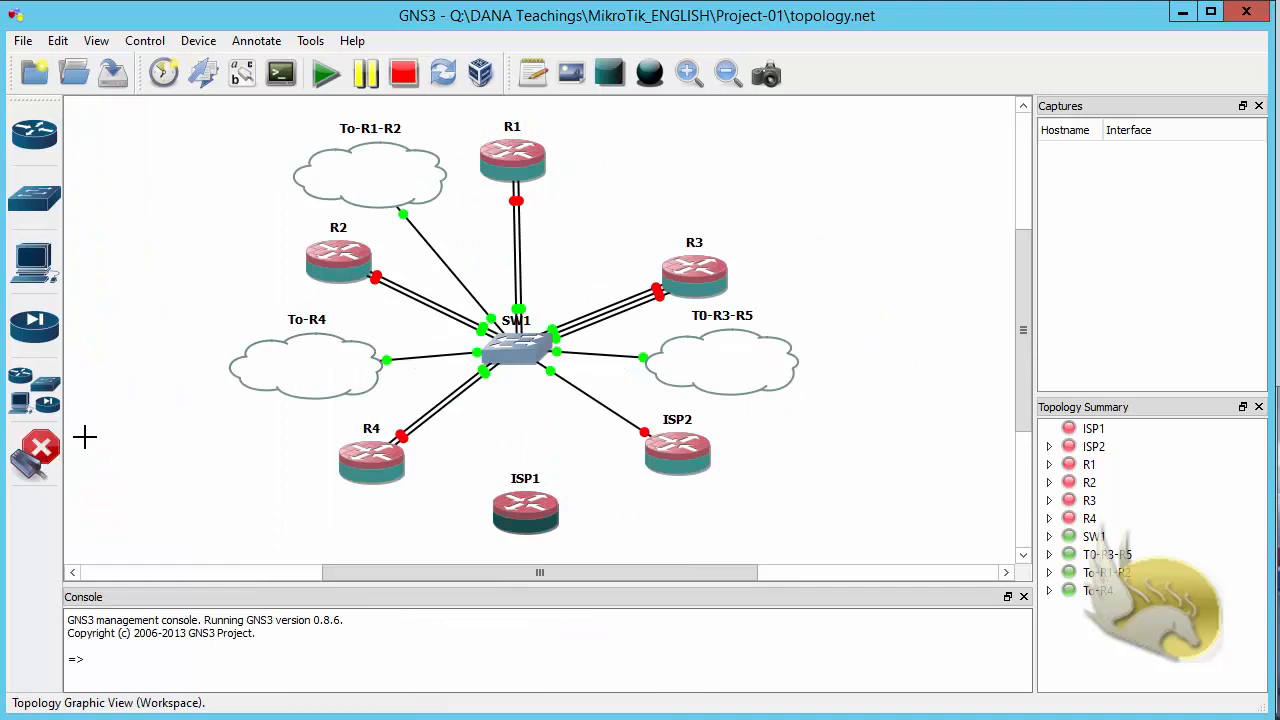
left_click(522, 506)
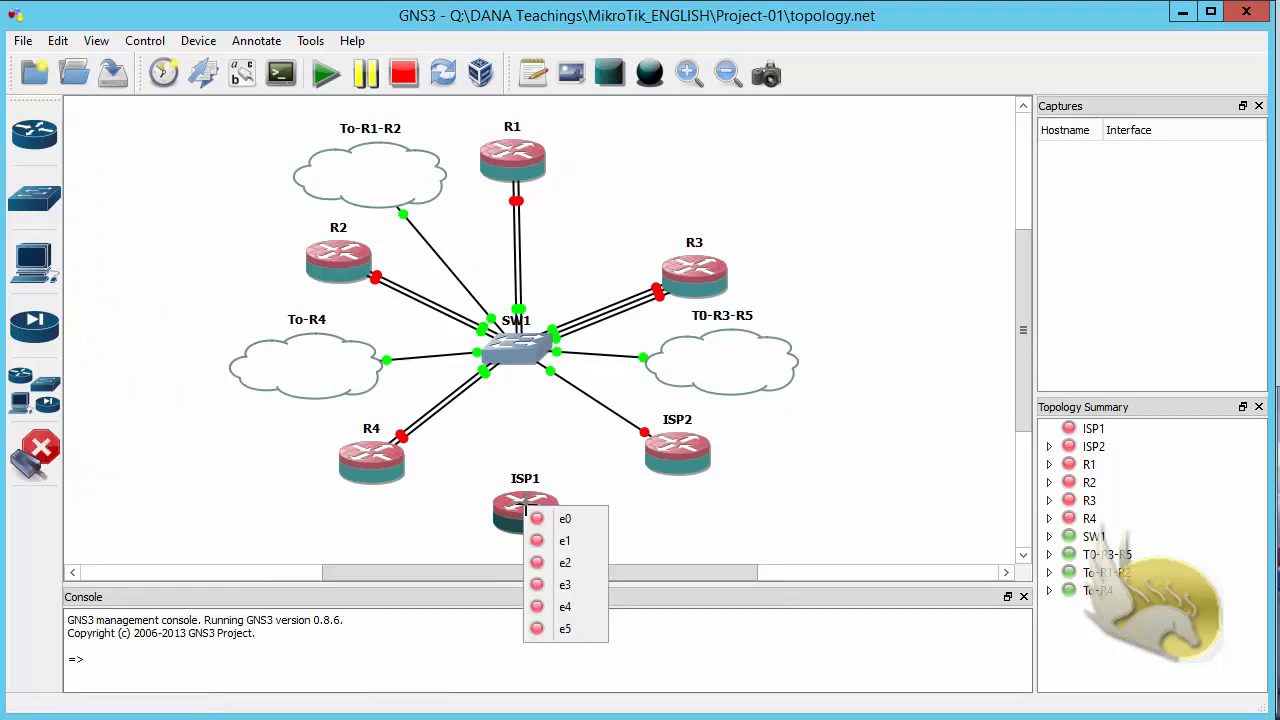
left_click(558, 521)
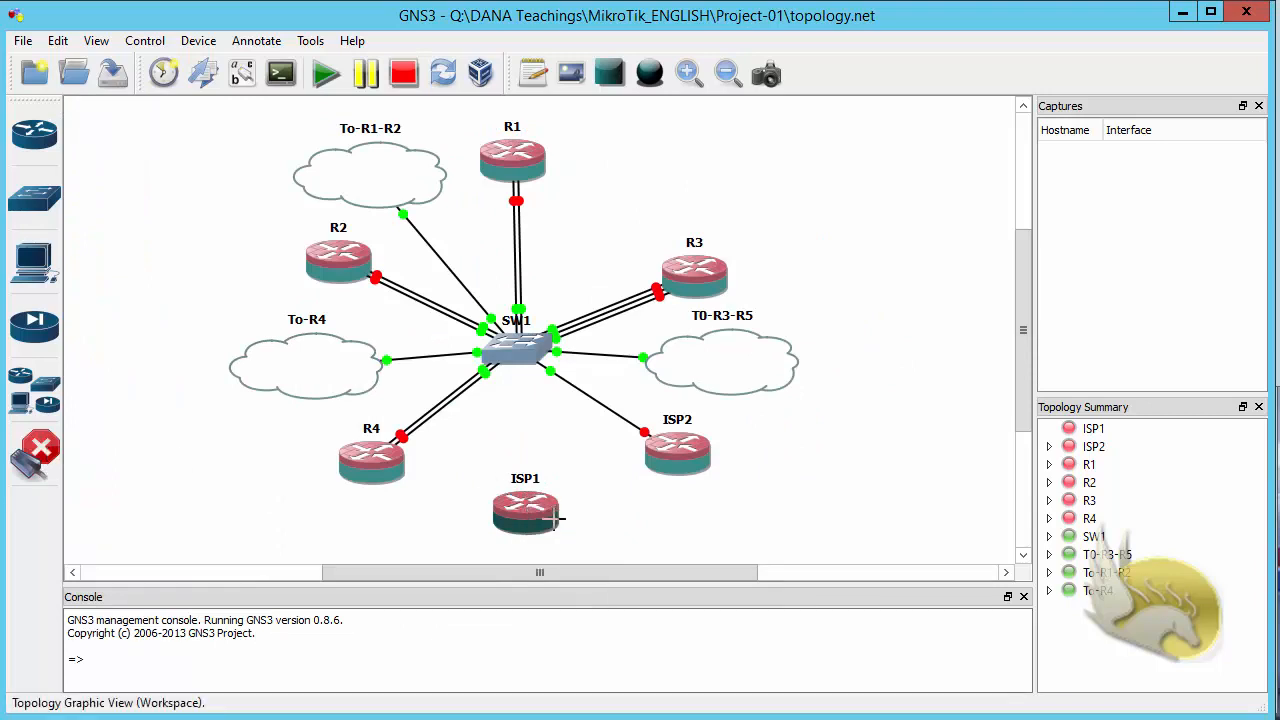
left_click(518, 345)
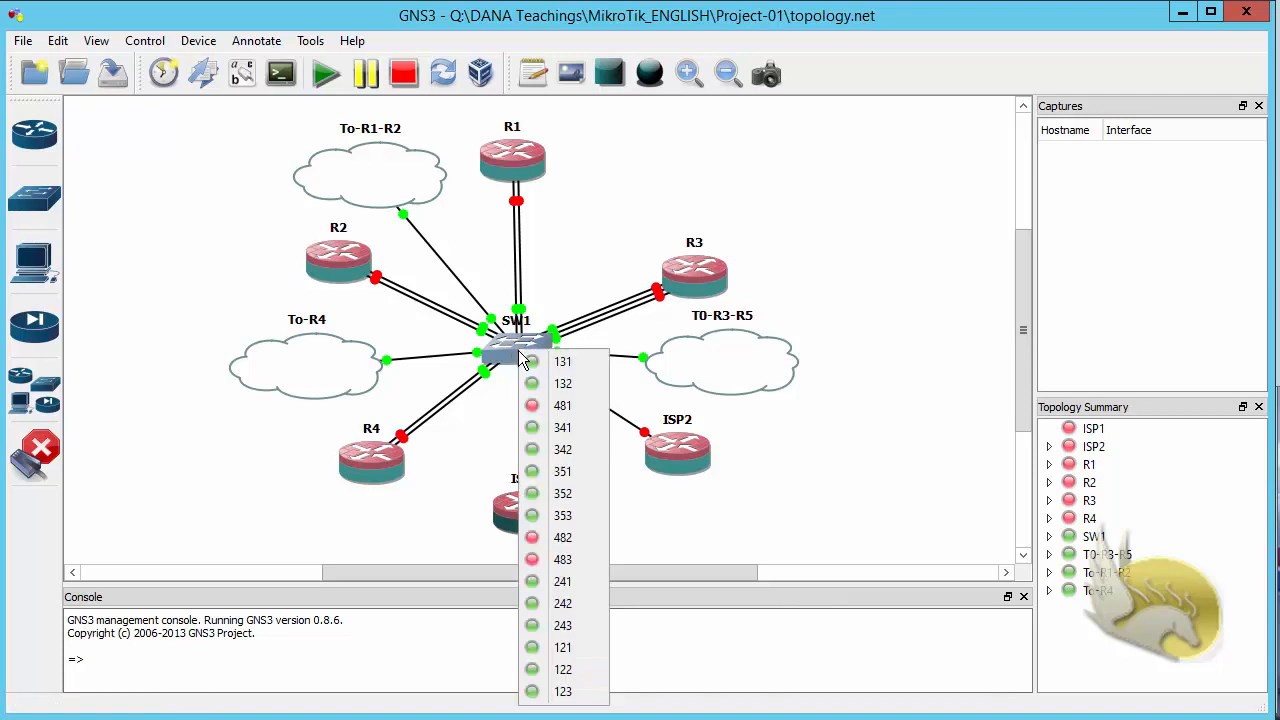
left_click(561, 410)
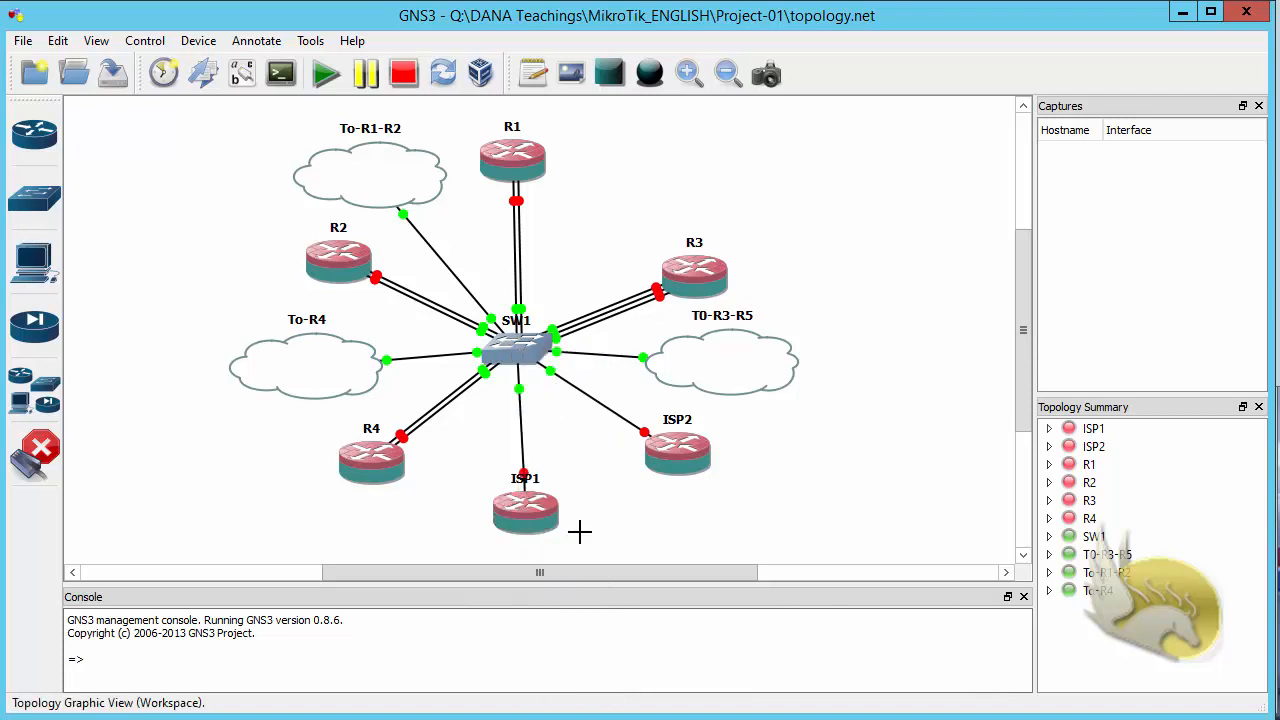
left_click(44, 460)
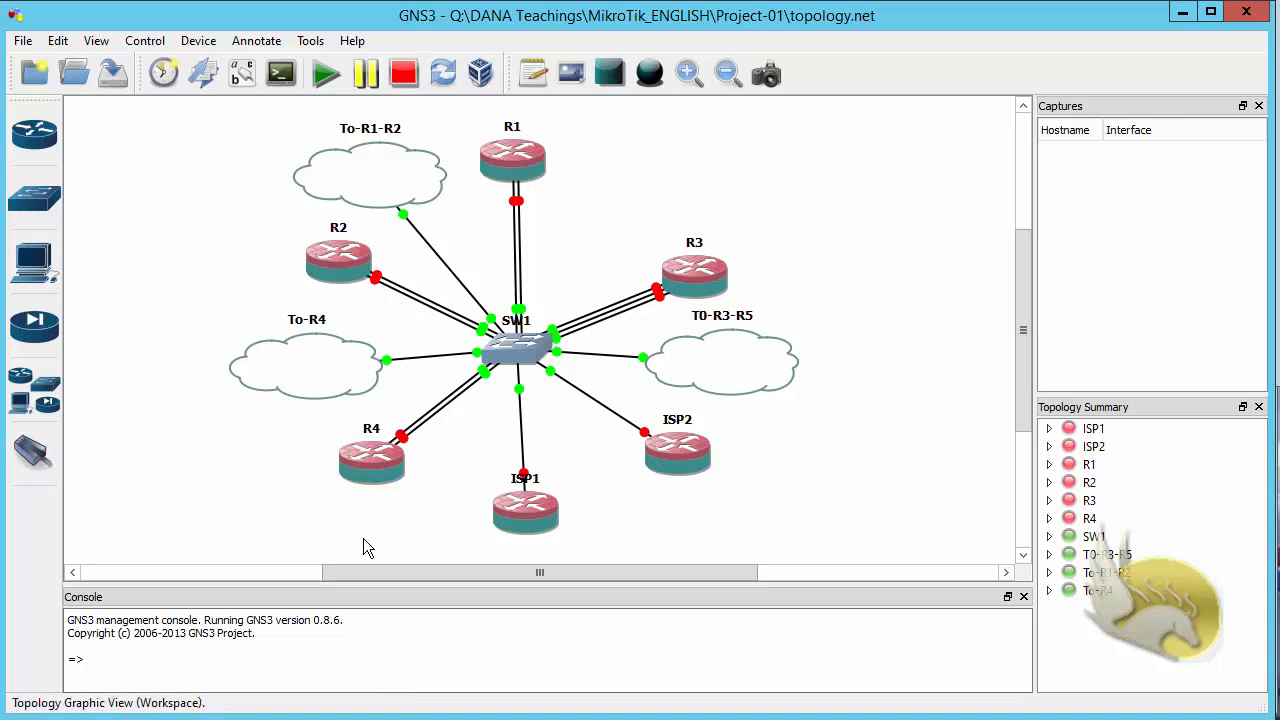
- Link interface e1 of router R4 to port 482 of switch SW1
left_click(38, 450)
left_click(362, 458)
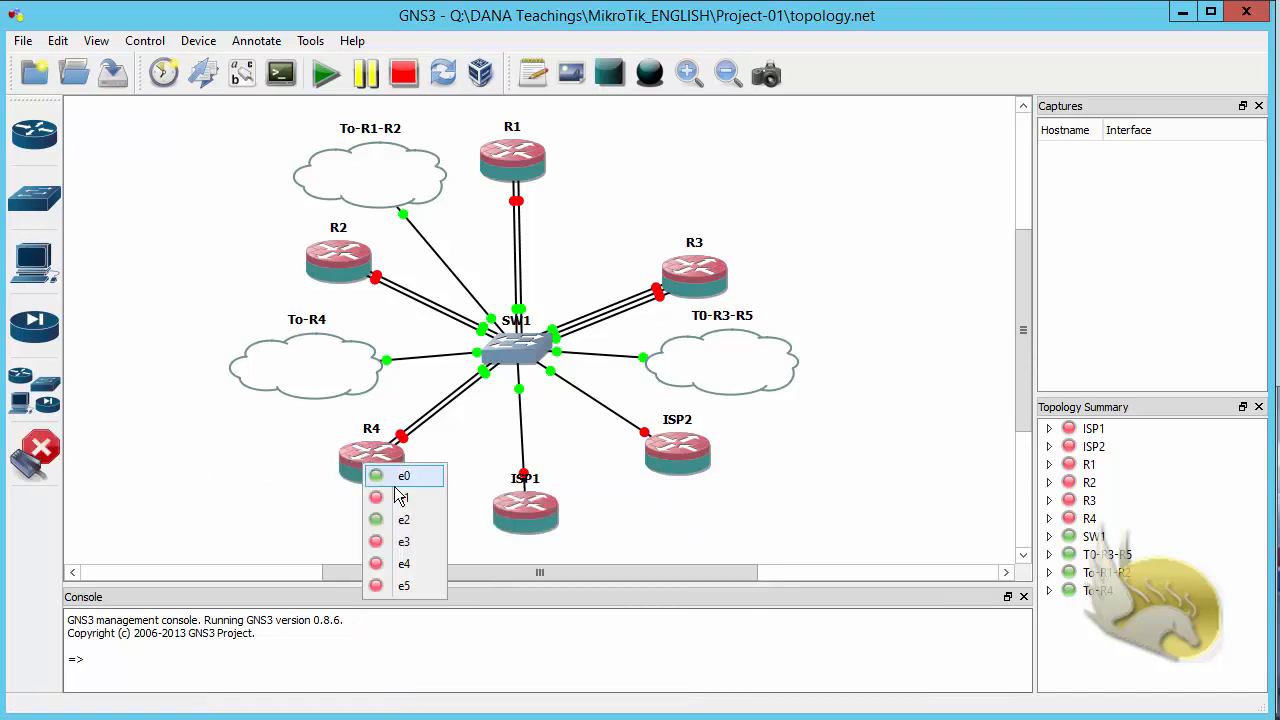
left_click(412, 498)
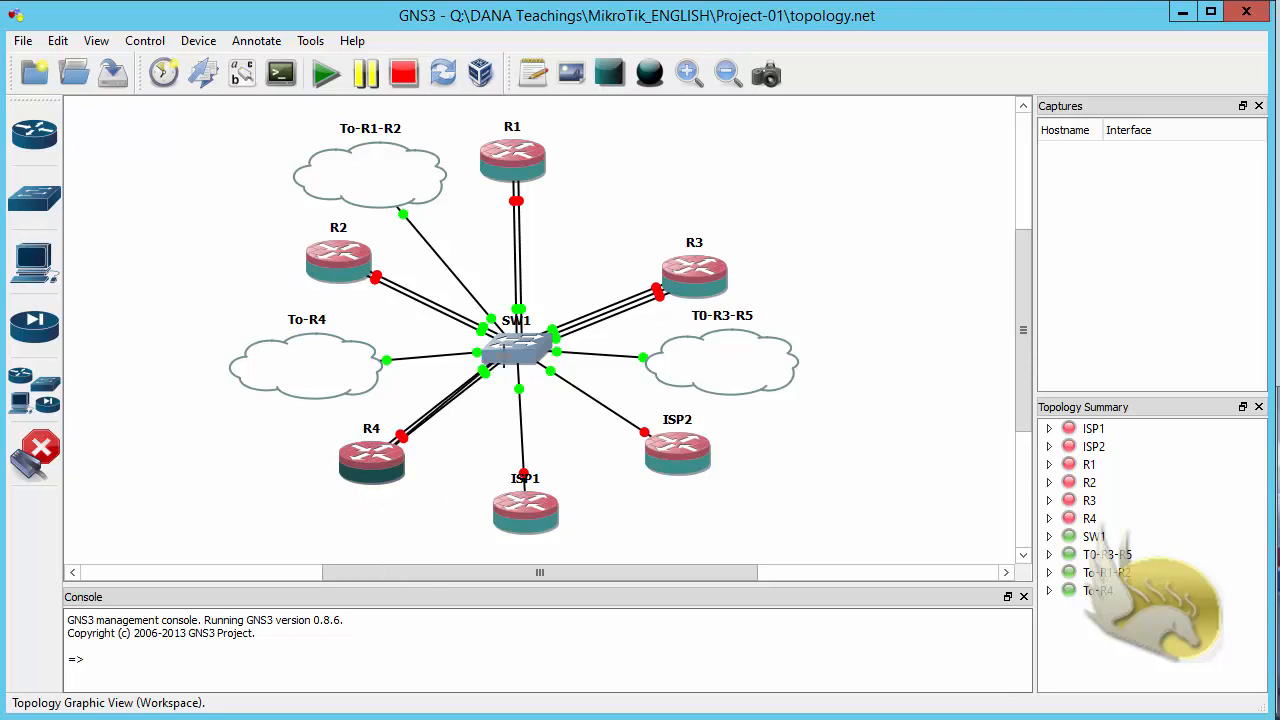
left_click(514, 346)
left_click(516, 347)
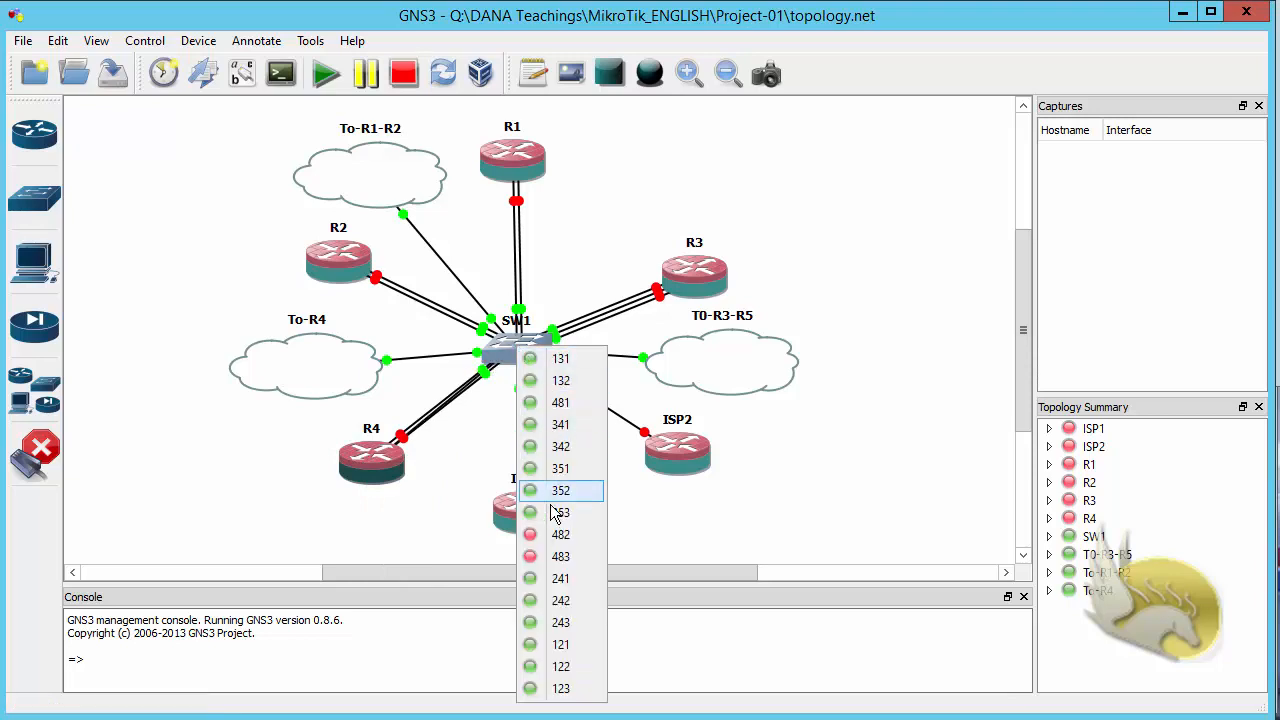
left_click(560, 537)
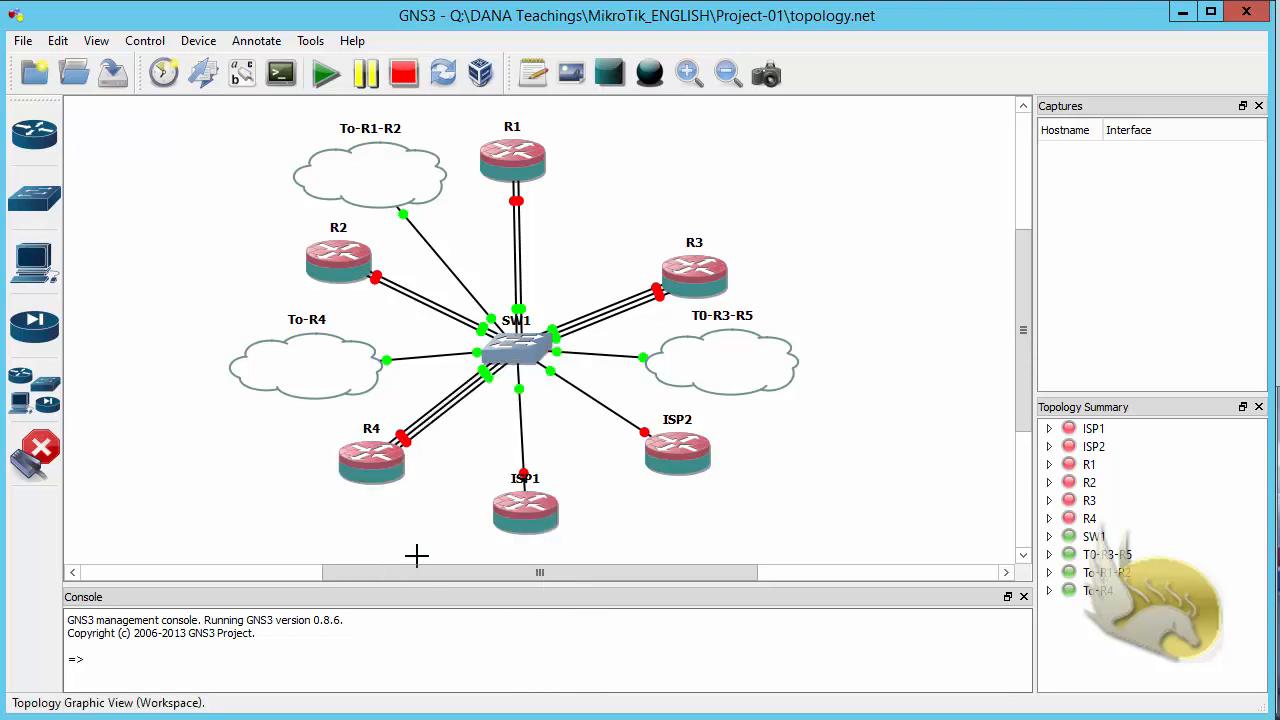
left_click(35, 452)
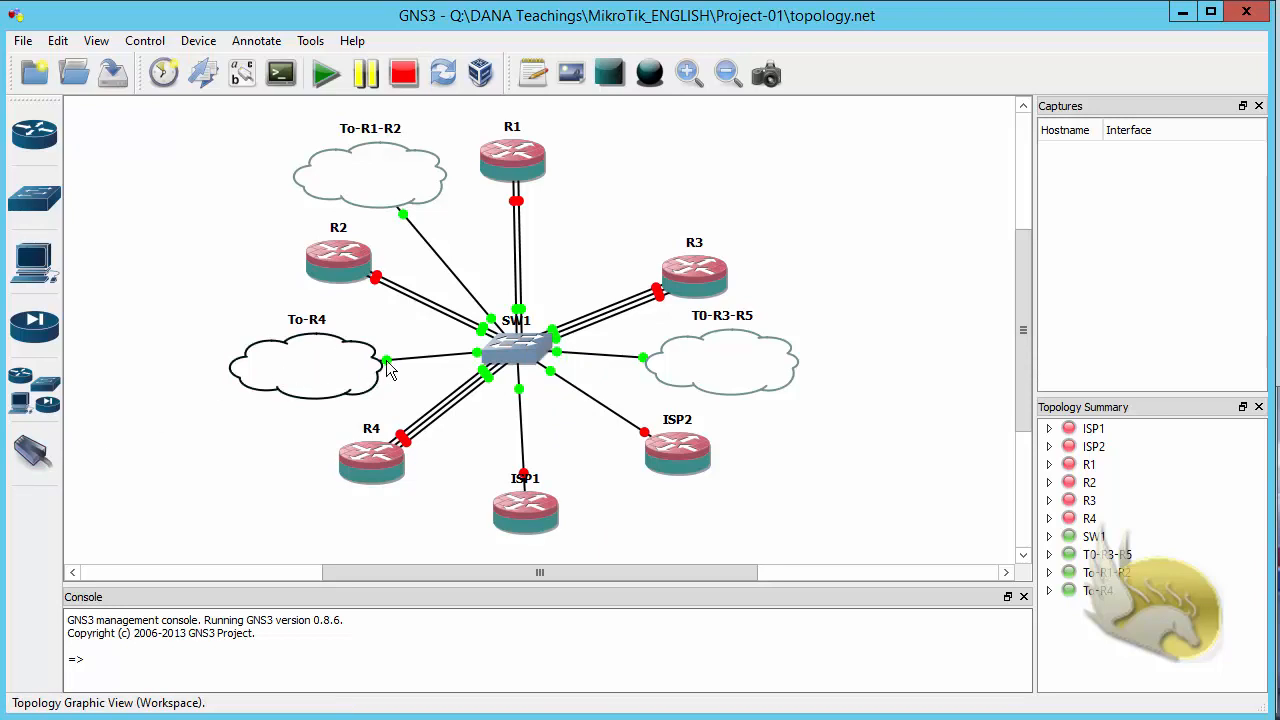
- Delete the To-R4 cloud and move router R4 up into the space it occupied, below R2
left_click_drag(386, 367, 382, 367)
key("Delete")
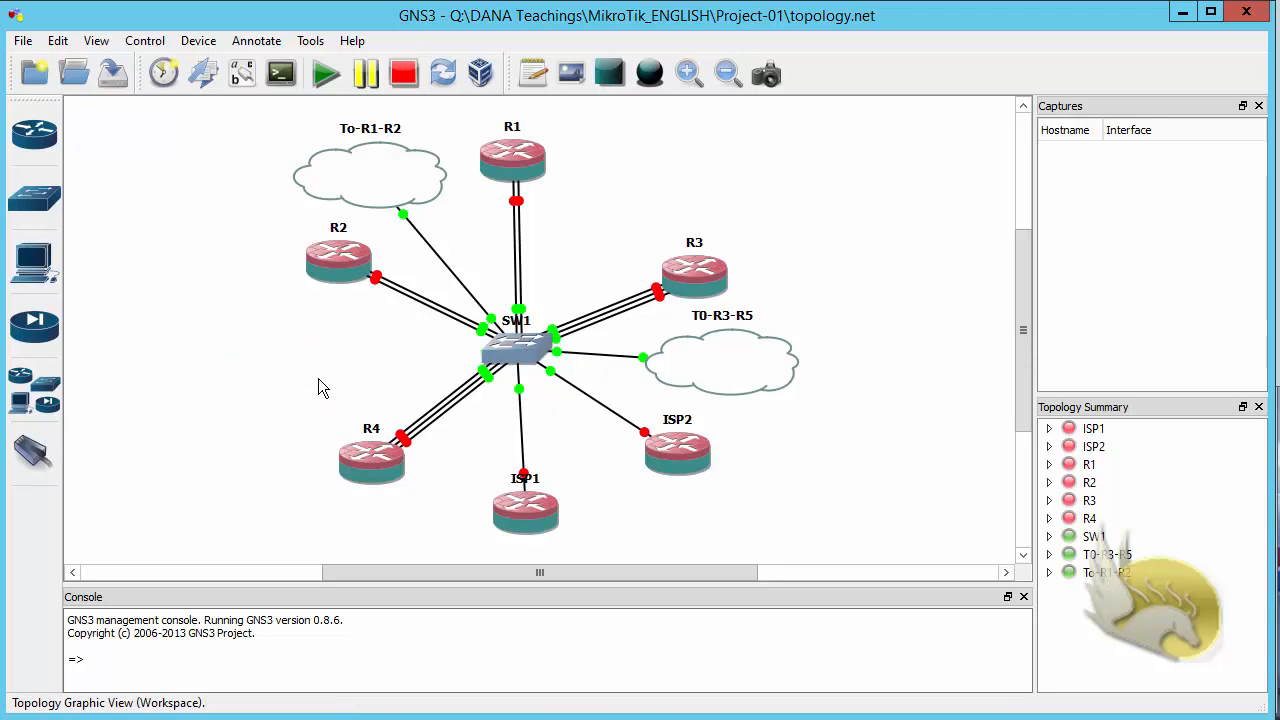
left_click_drag(365, 476, 330, 408)
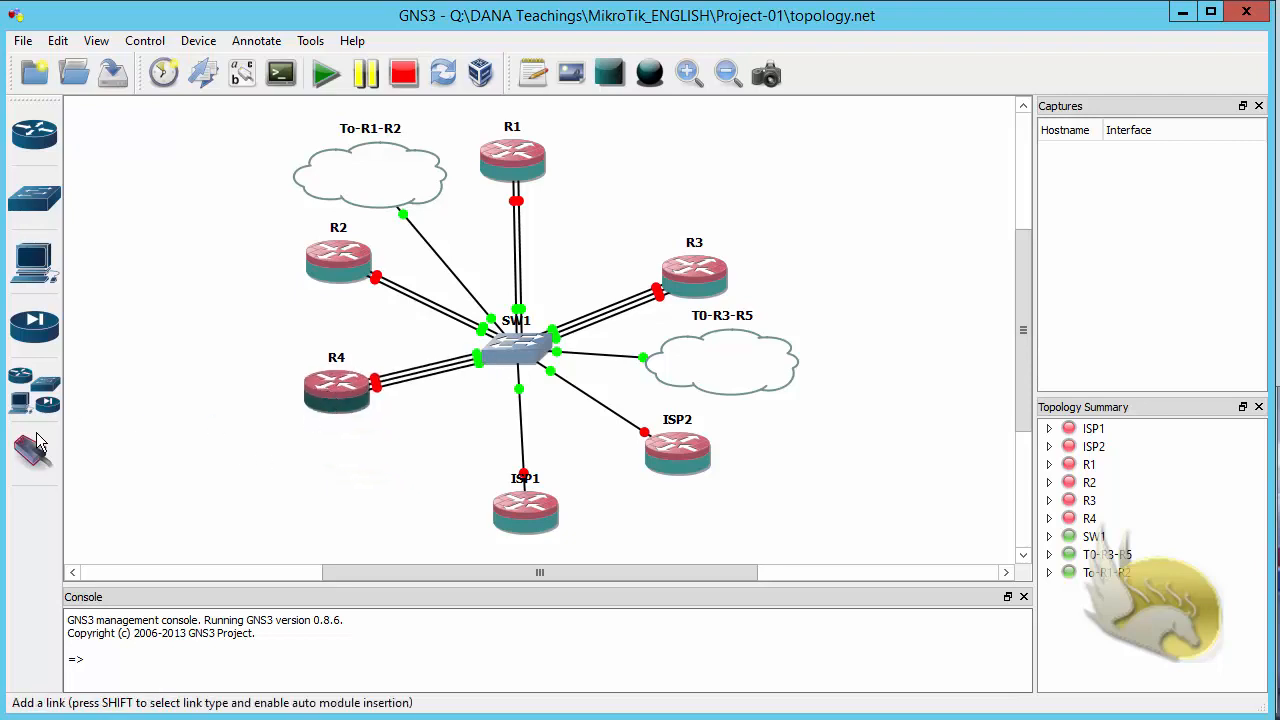
- Place a new cloud below router R4 and close the device list
left_click(55, 404)
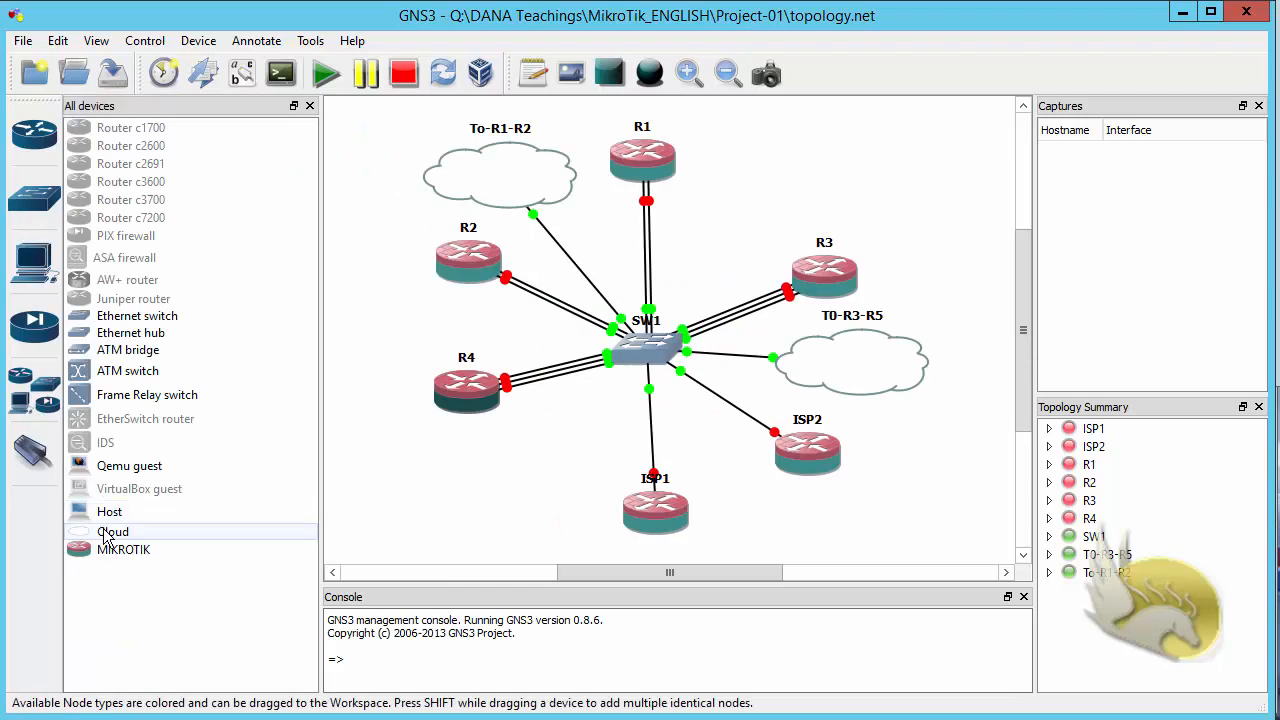
left_click_drag(114, 530, 516, 485)
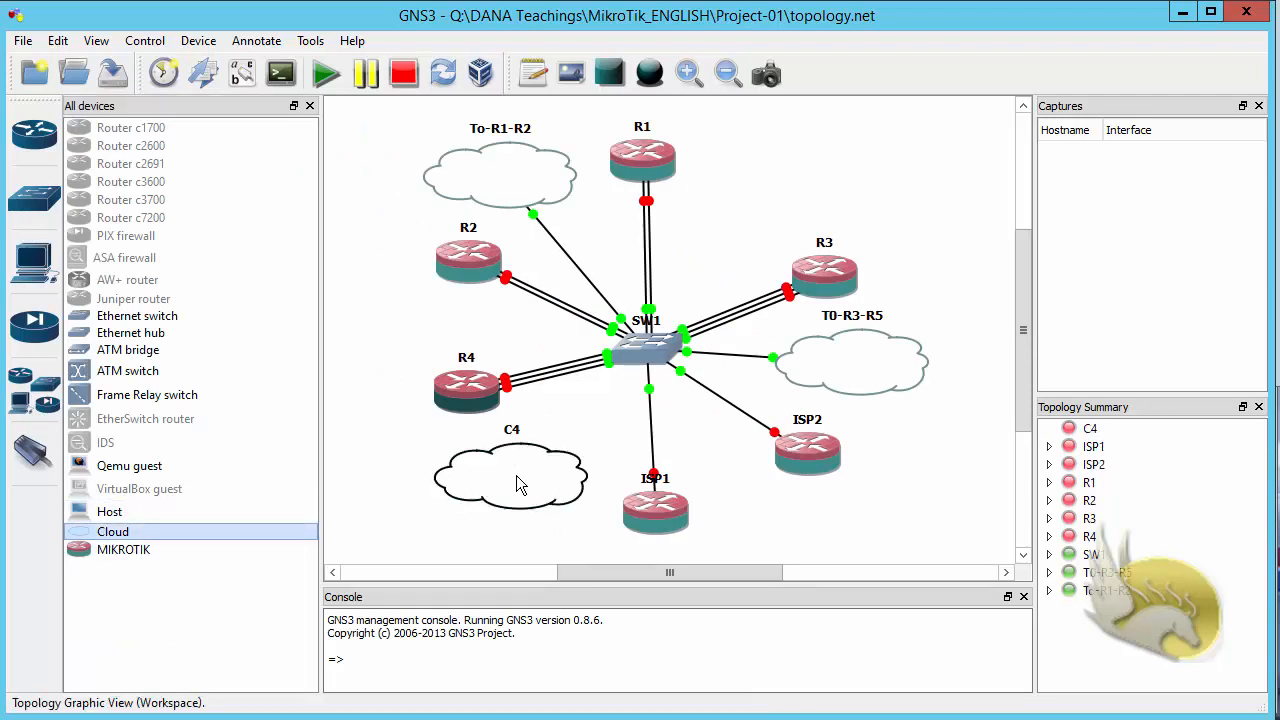
left_click(294, 105)
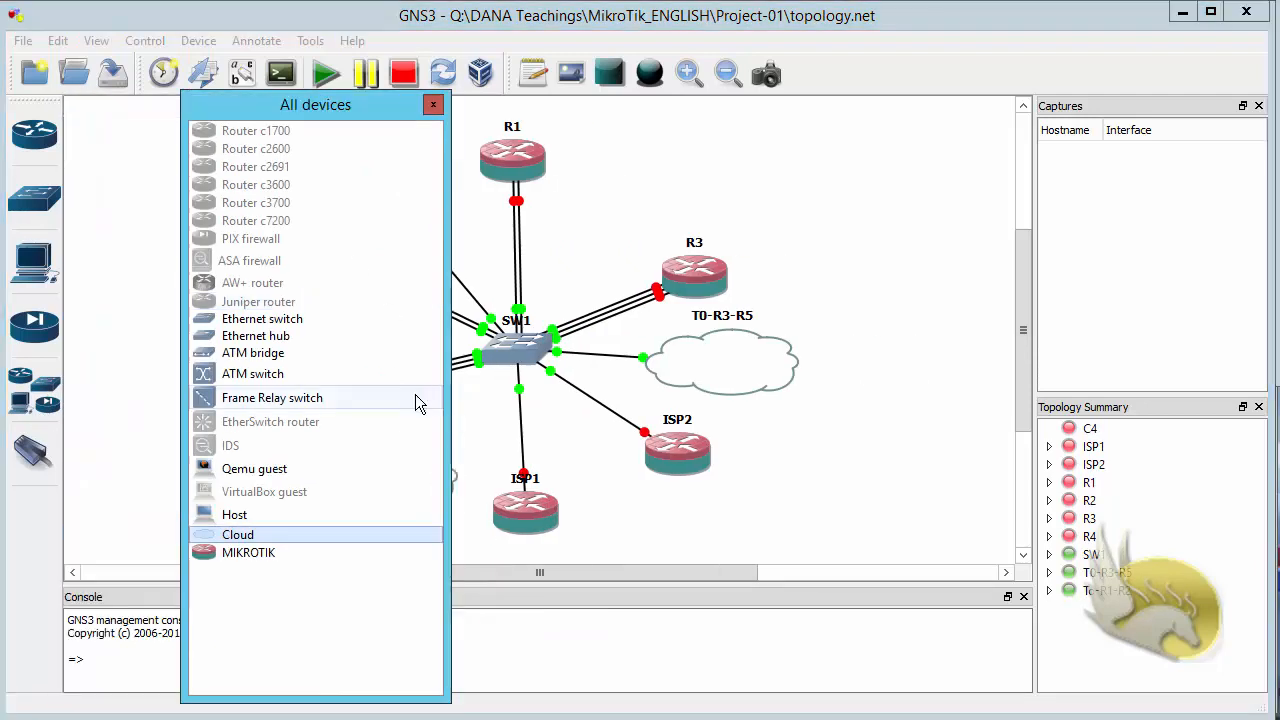
left_click(433, 106)
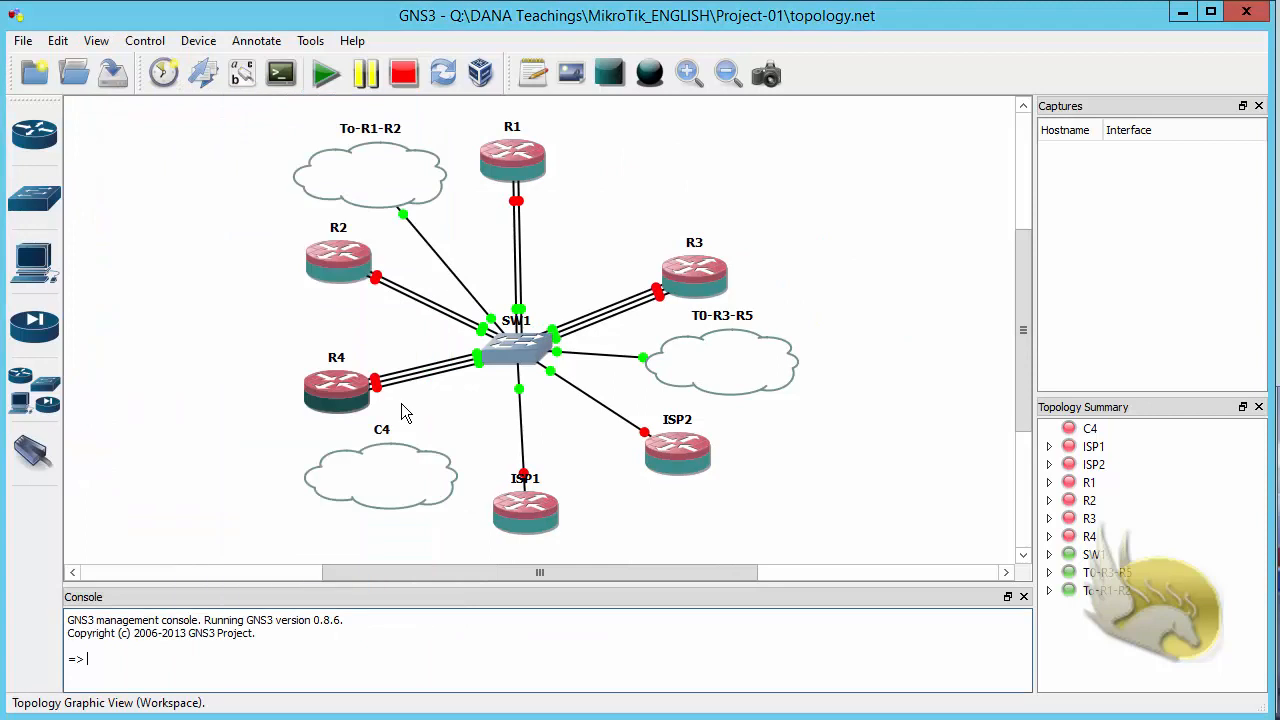
- Configure cloud C4 with a generic Ethernet NIO on the LOOPBACK3 adapter
right_click(394, 477)
left_click(420, 488)
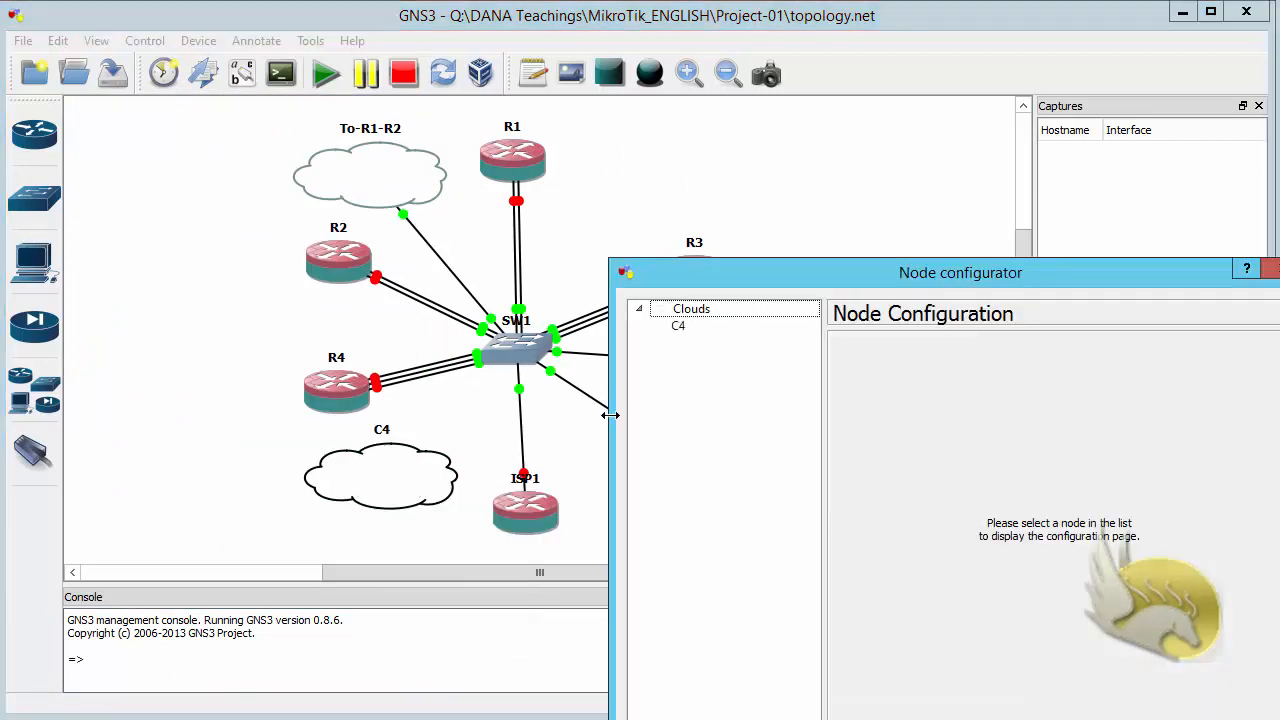
left_click(686, 329)
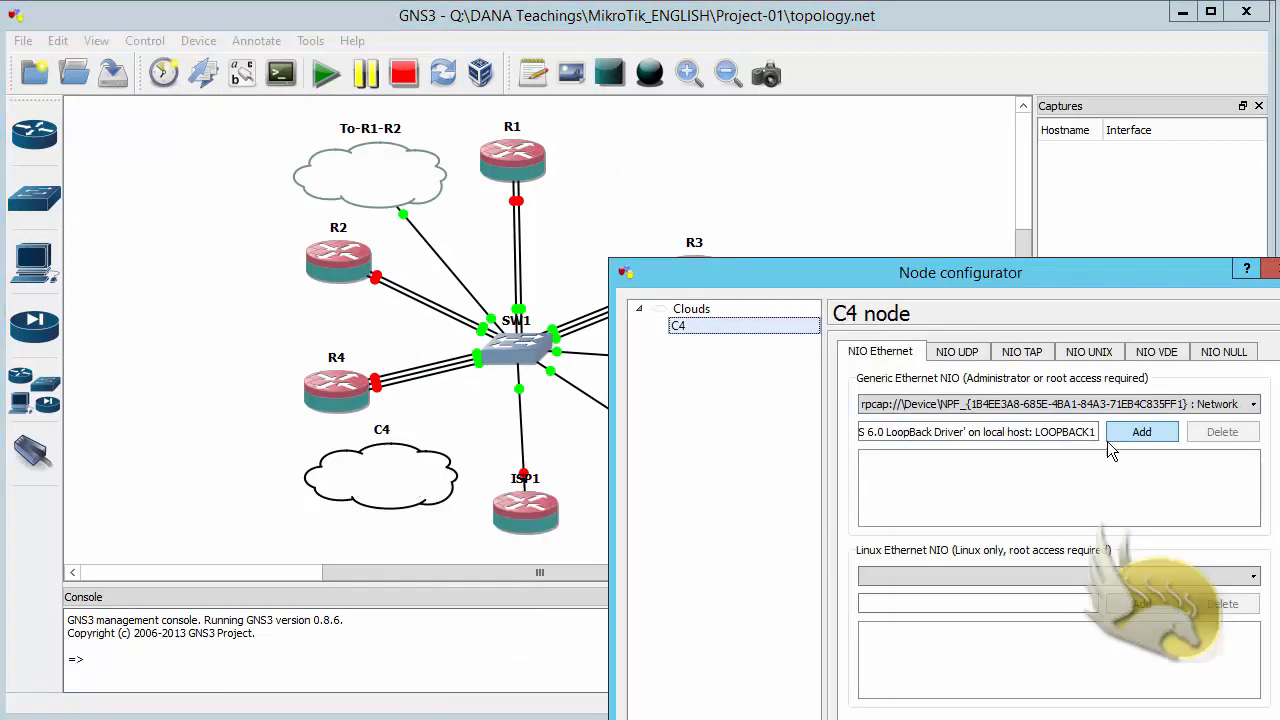
left_click(1163, 408)
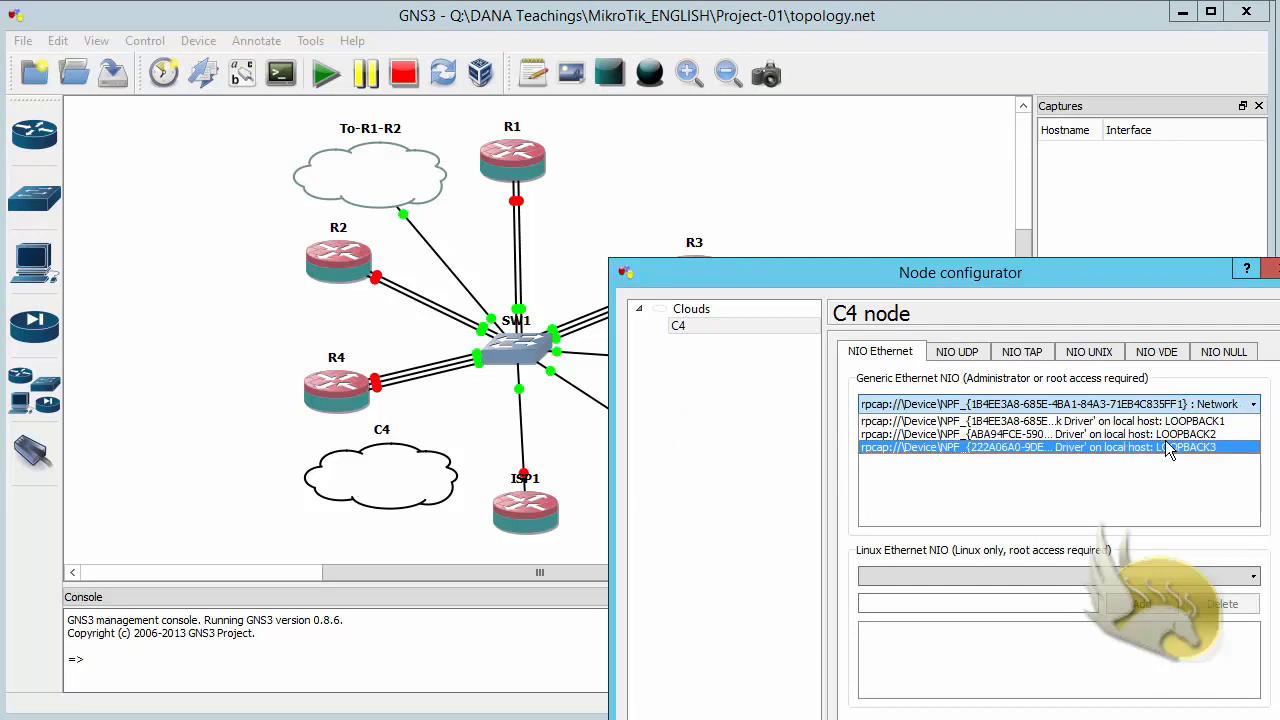
left_click(1168, 447)
left_click(1142, 432)
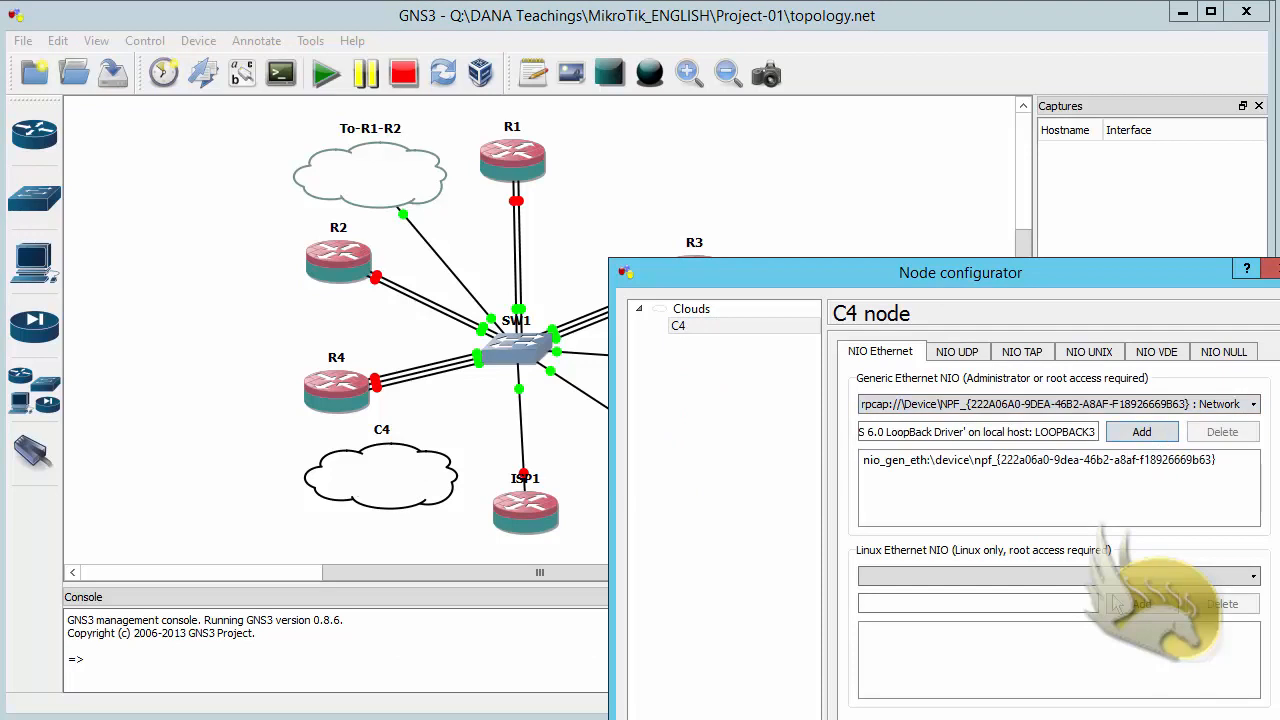
left_click_drag(1190, 280, 1105, 188)
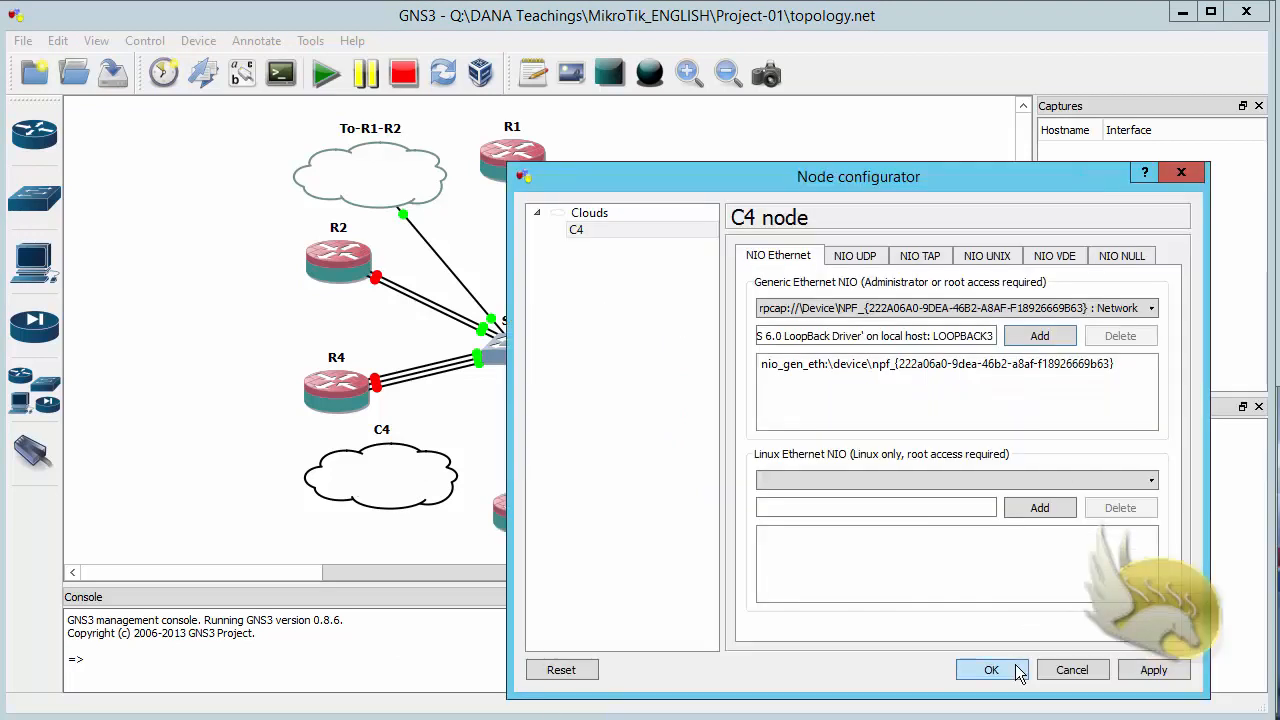
left_click(980, 668)
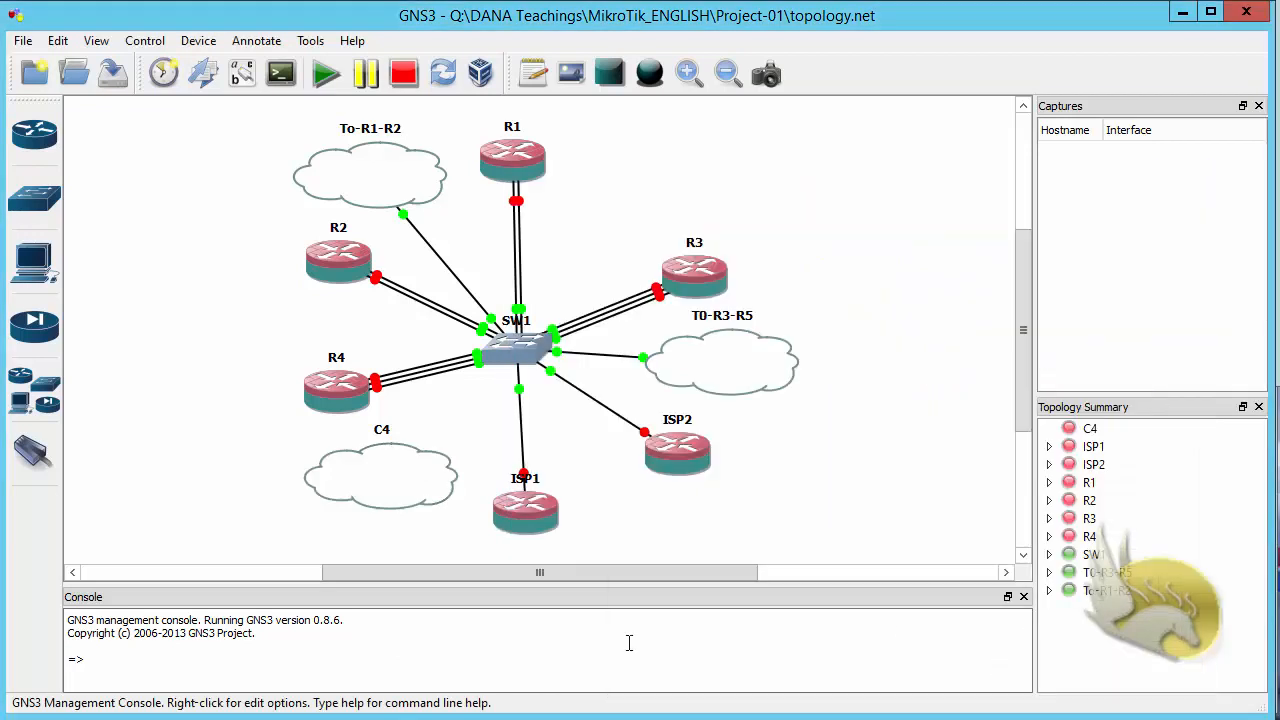
- Link cloud C4 to port 483 of switch SW1 and move the cloud slightly closer to the switch
left_click(33, 452)
left_click(390, 476)
left_click(428, 491)
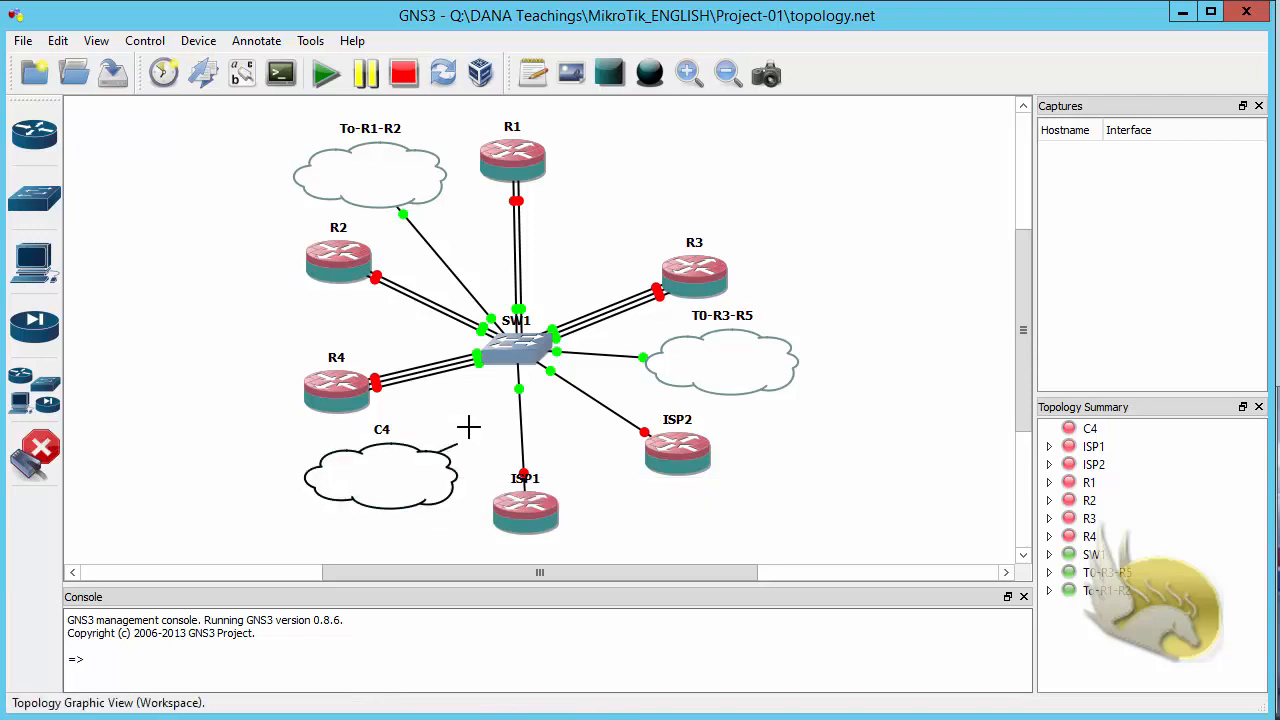
left_click(513, 357)
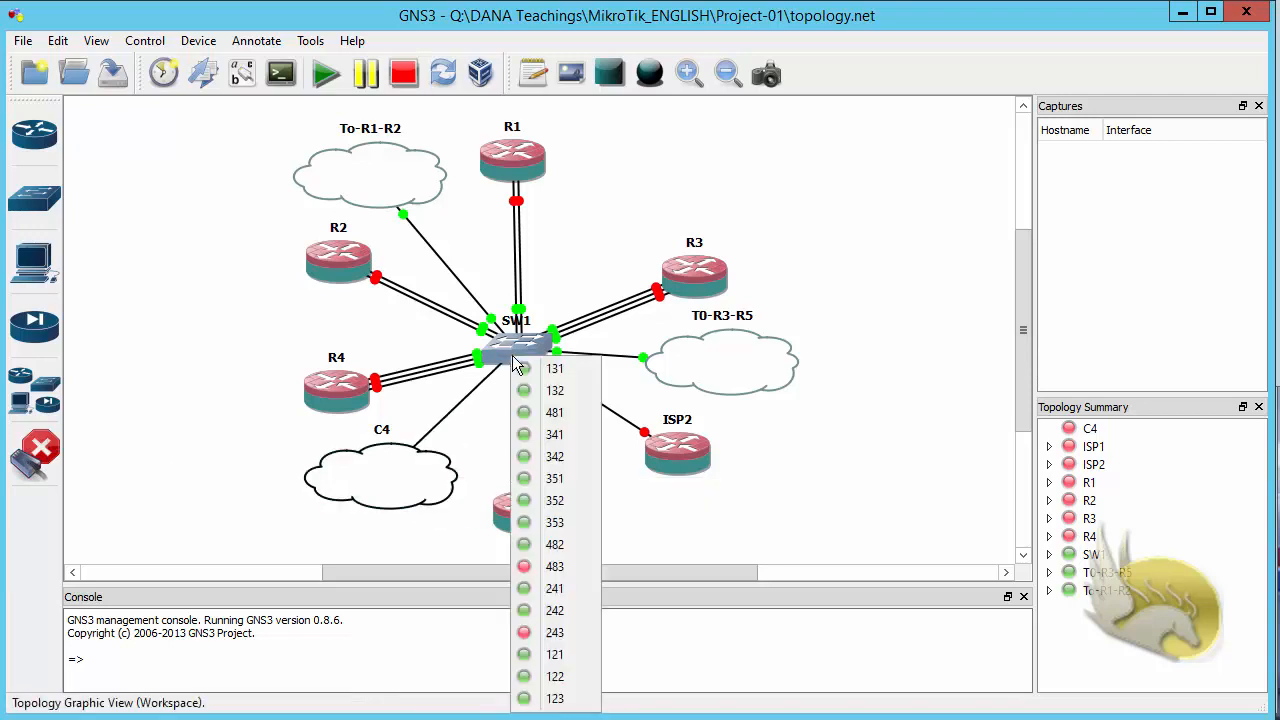
left_click(556, 567)
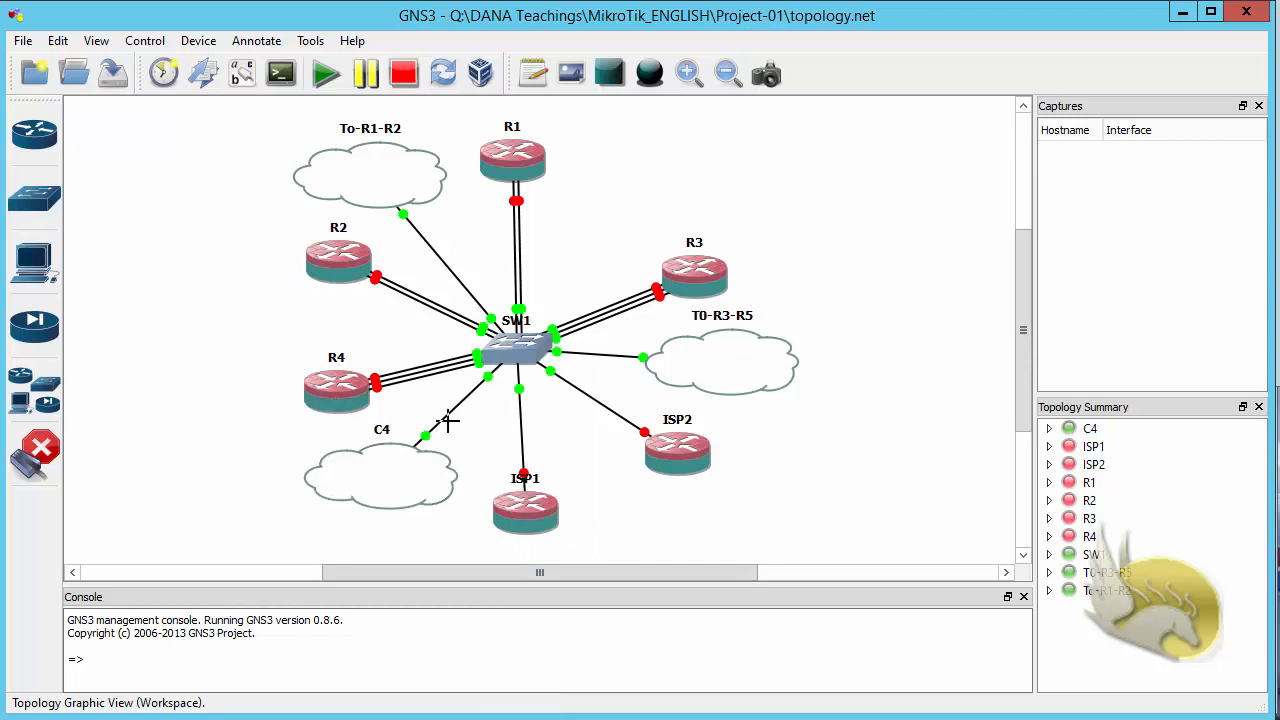
left_click(35, 452)
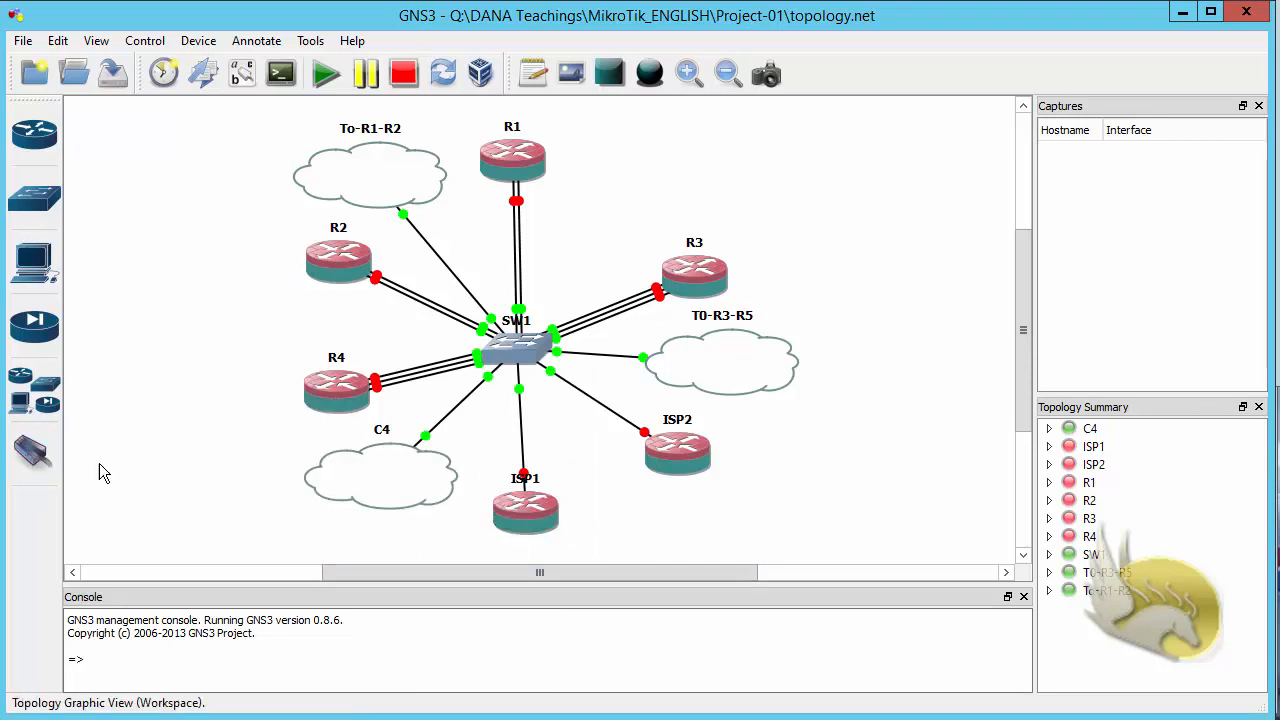
mouse_move(314, 490)
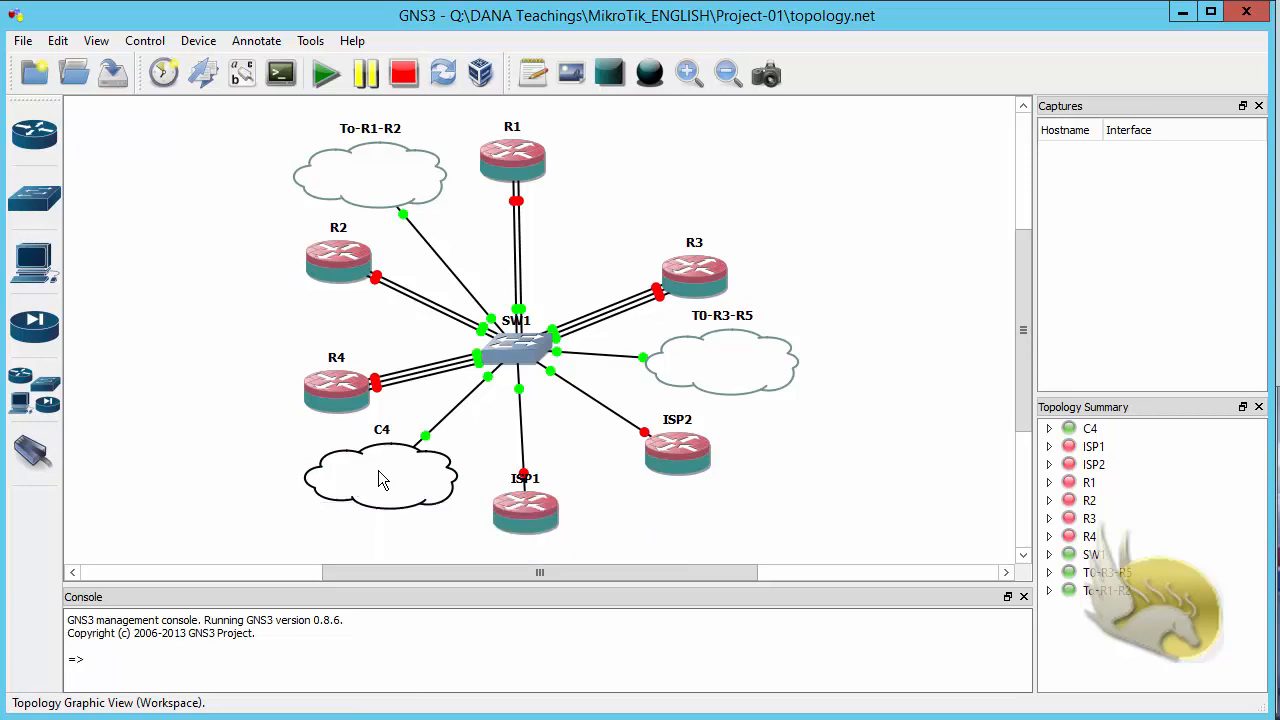
left_click_drag(378, 472, 403, 456)
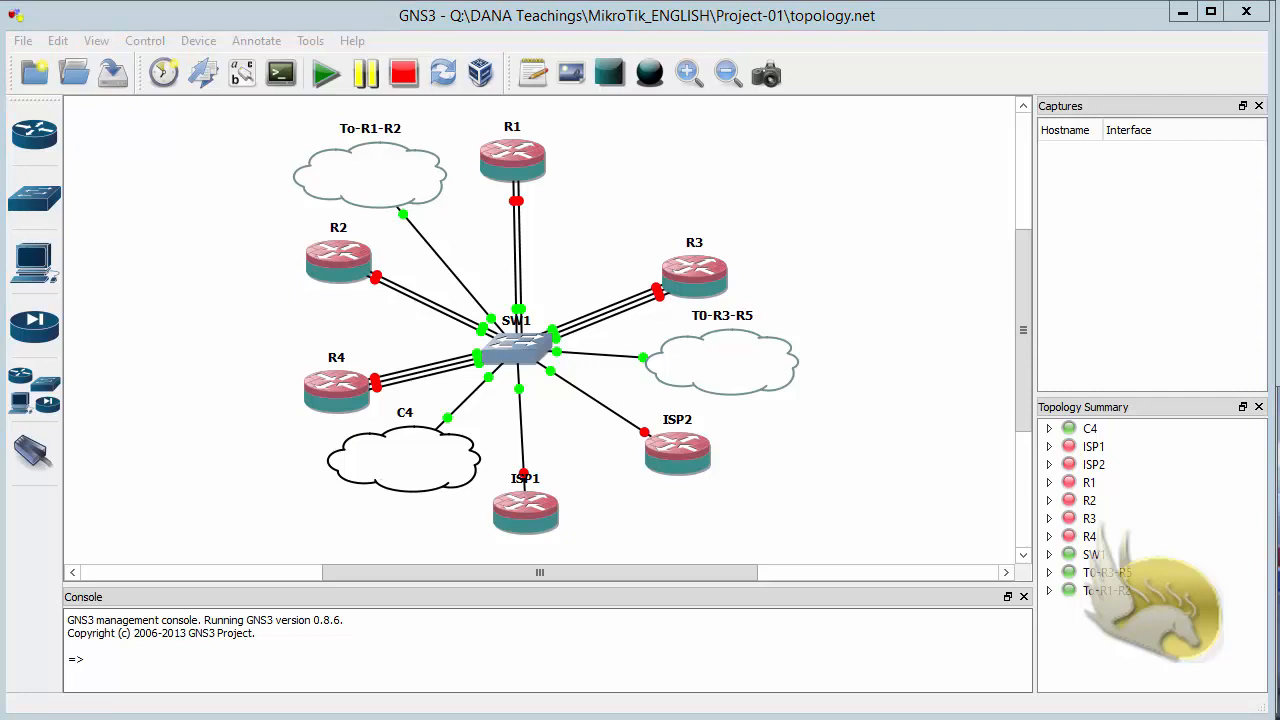
- Switch to Network and Sharing Center and open the IPv4 properties of the LOOPBACK3 adapter
left_click_drag(866, 393, 100, 6)
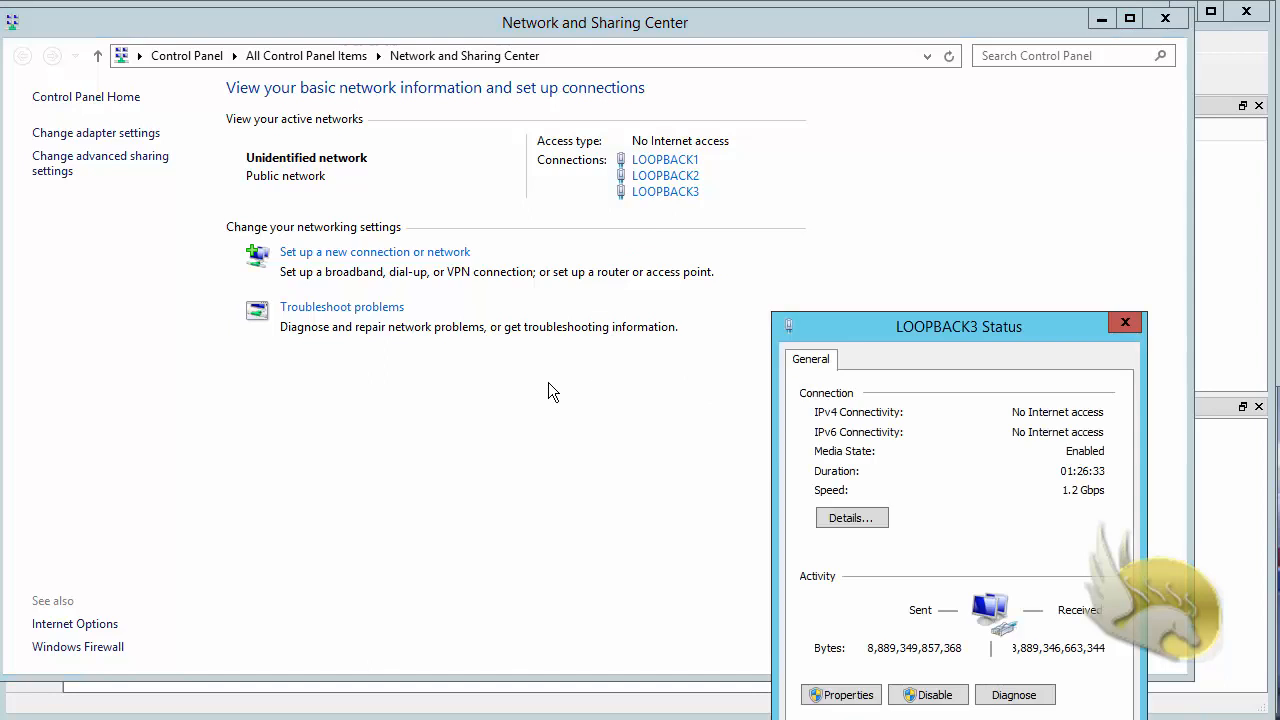
left_click_drag(873, 329, 777, 255)
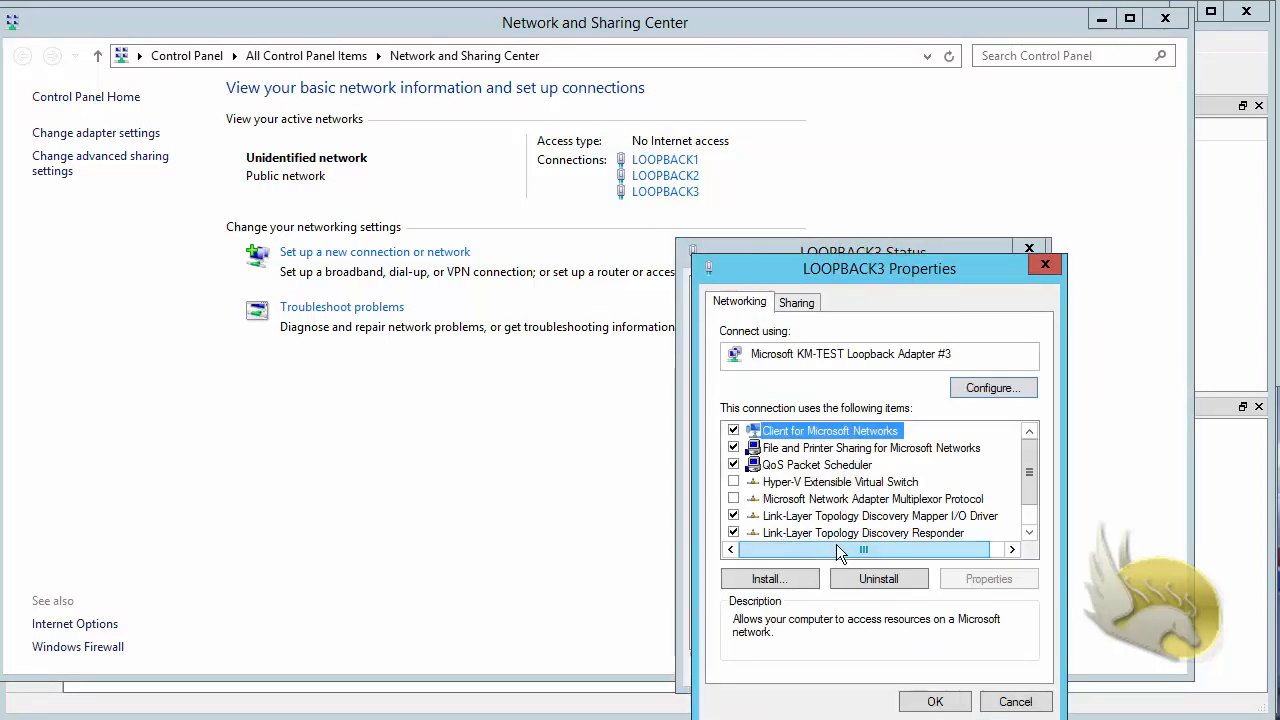
scroll(955, 525, "down", 1)
left_click(940, 533)
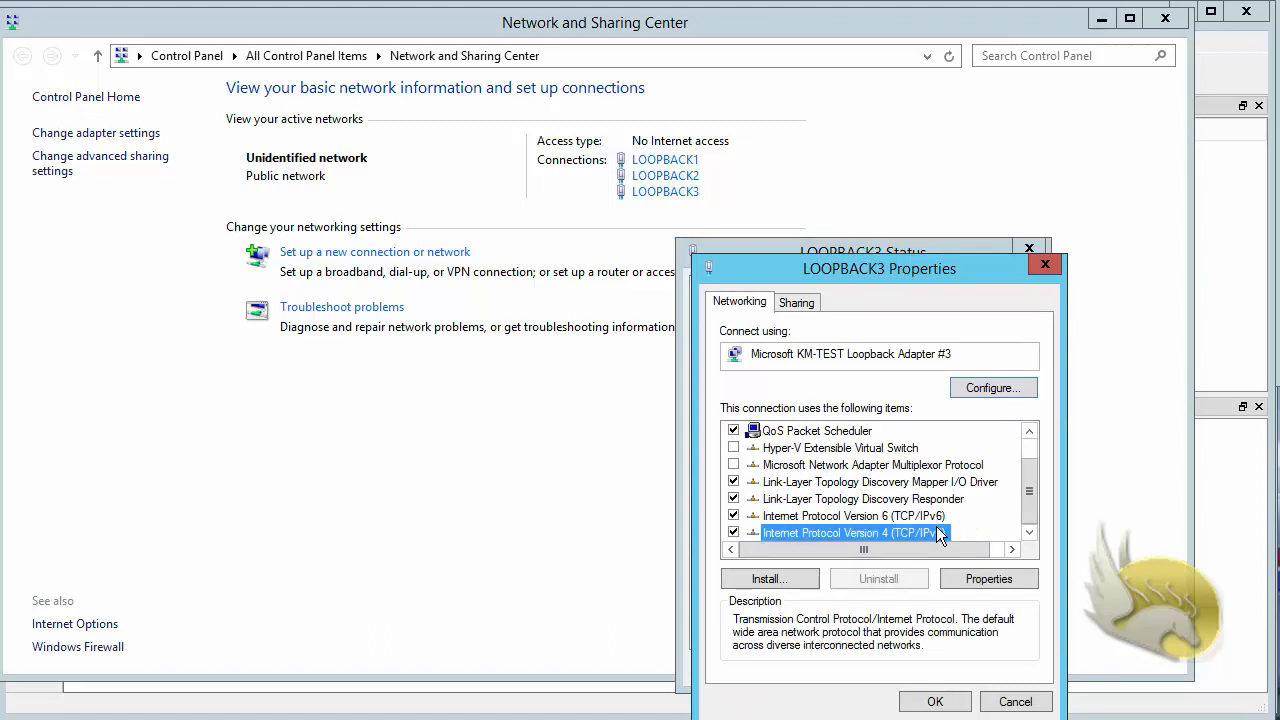
double_click(940, 533)
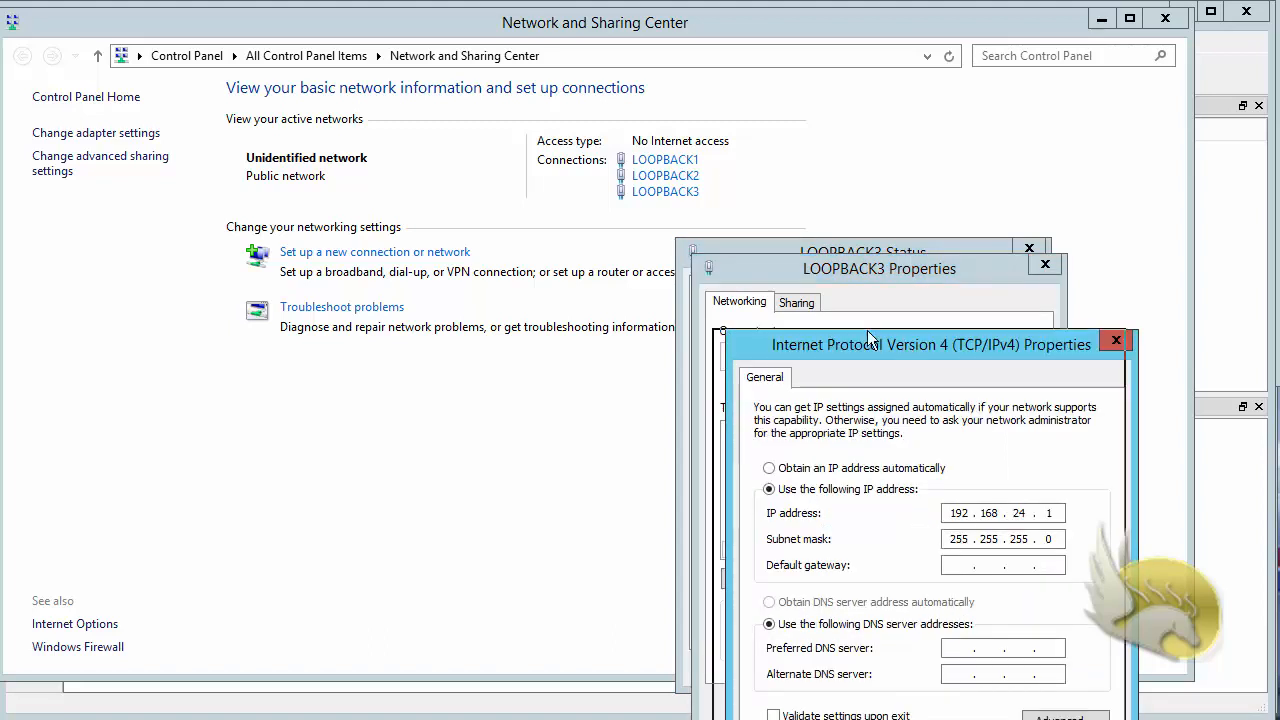
left_click_drag(867, 338, 759, 287)
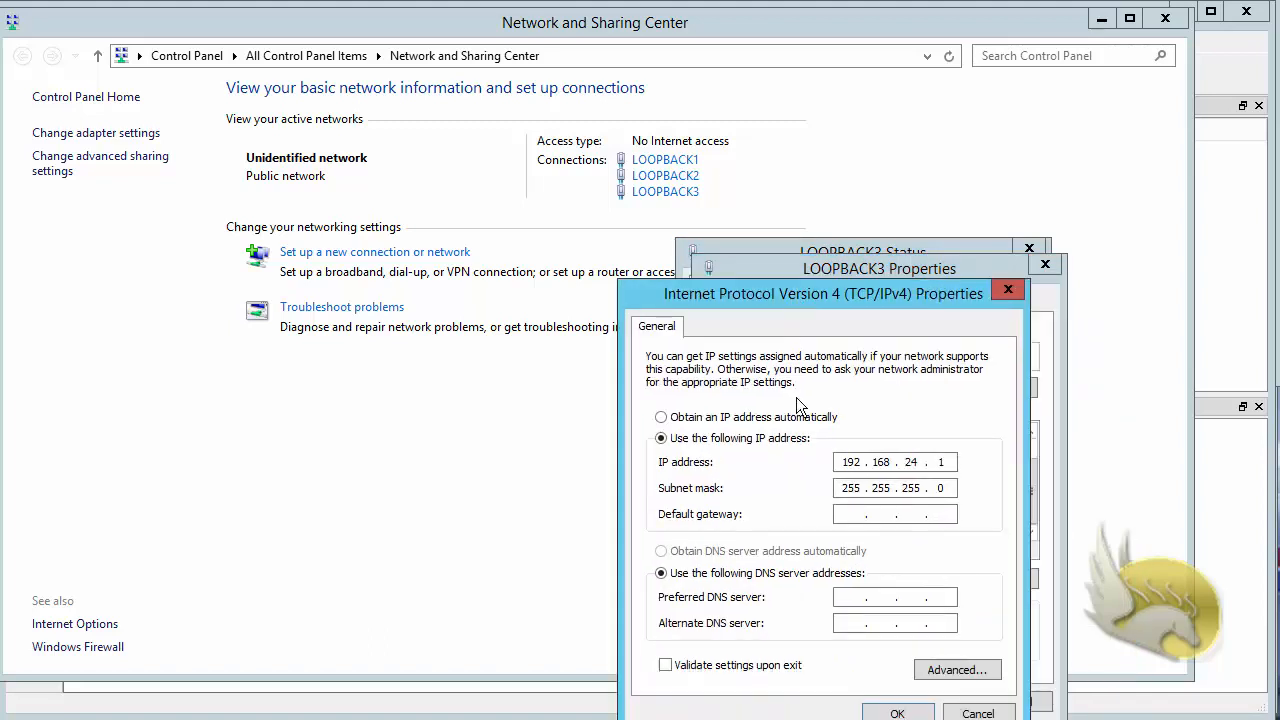
- Set the LOOPBACK3 adapter's IP address to 100.100.48.1, apply it and close the network windows
double_click(845, 463)
type("100")
key("Tab")
double_click(884, 467)
type("100 . 48")
key("Tab")
left_click(953, 461)
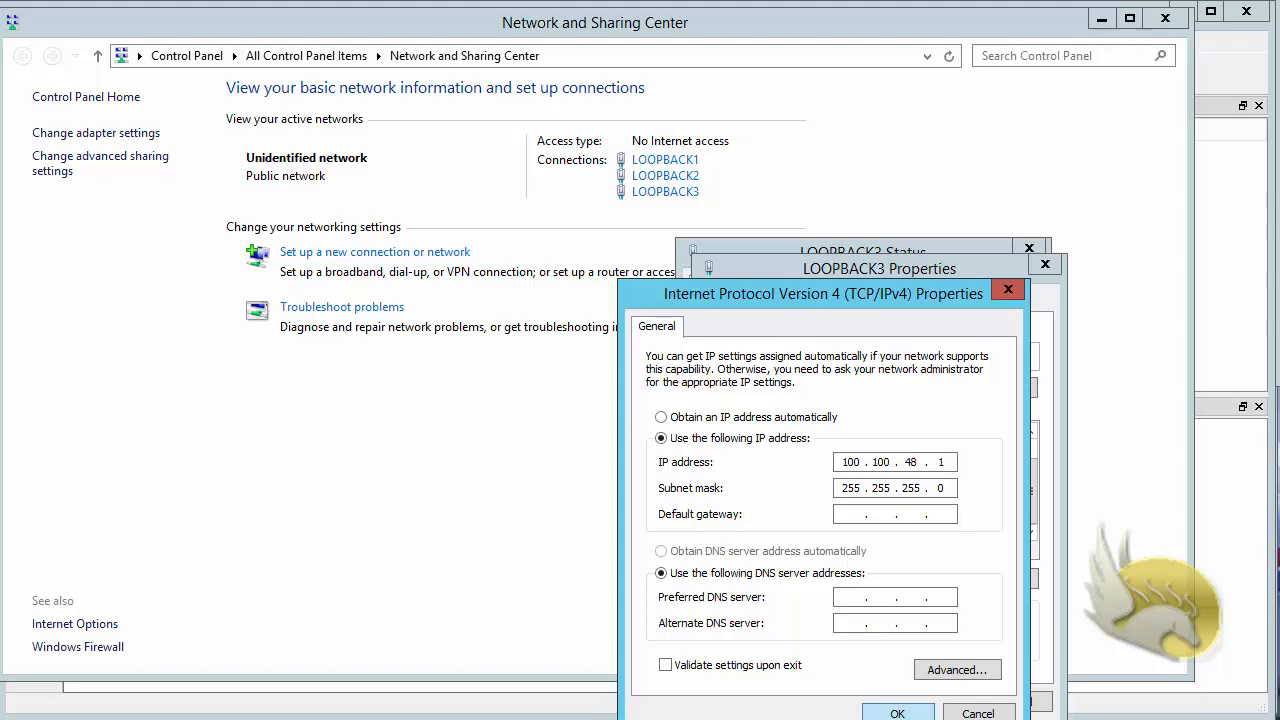
left_click(913, 716)
left_click(927, 699)
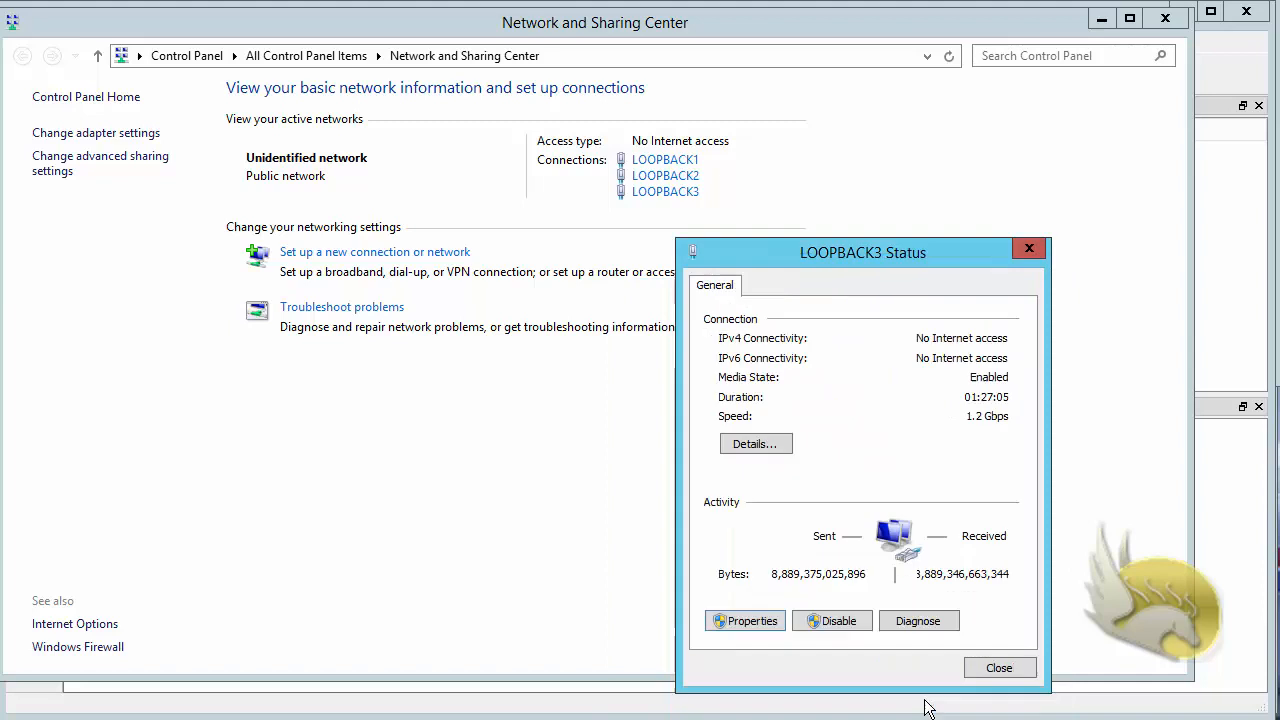
left_click(997, 669)
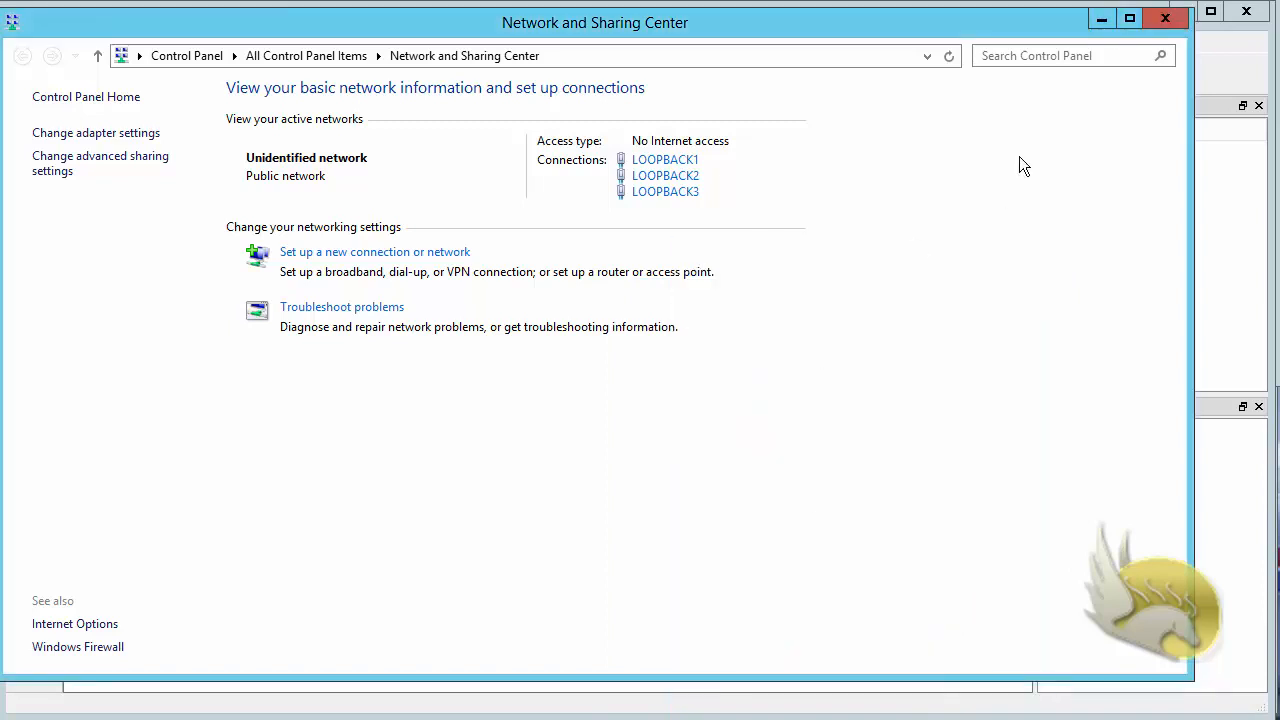
left_click(1160, 19)
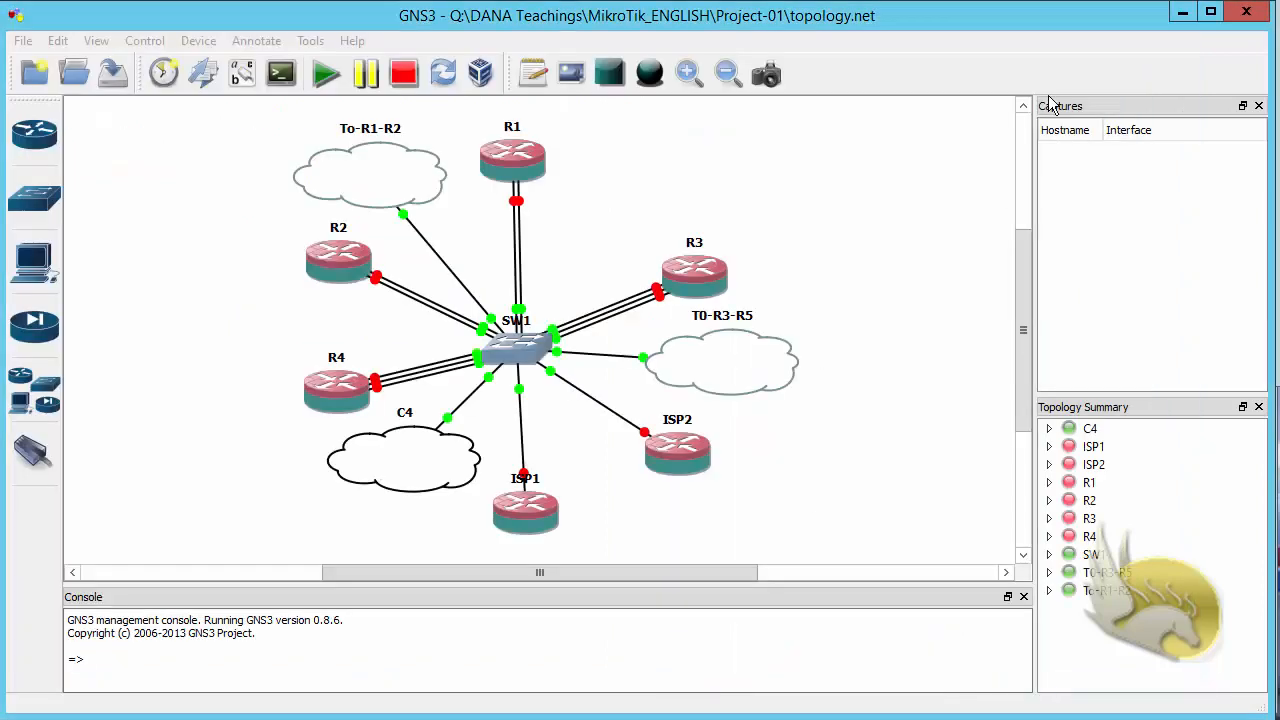
- Move router ISP1 slightly to the left beneath switch SW1
mouse_move(542, 513)
left_mouse_down()
mouse_move(560, 513)
mouse_move(524, 516)
left_mouse_up()
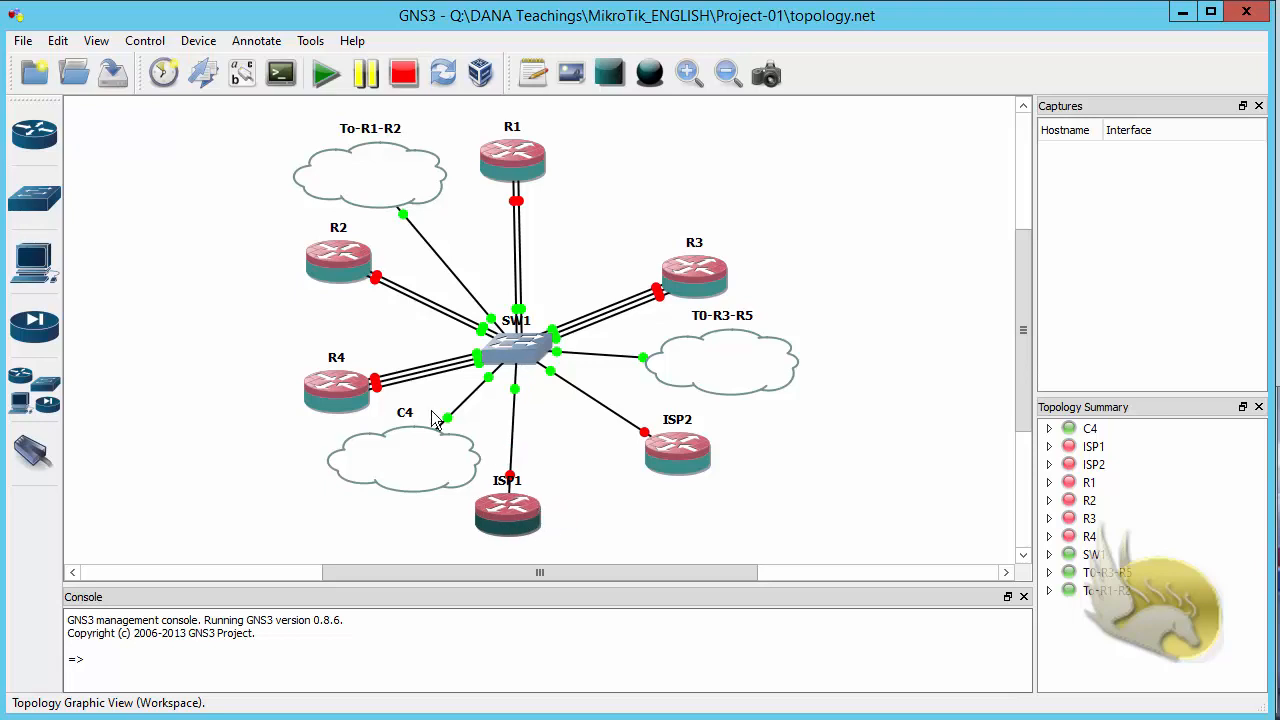
- Switch to the TOPO.png topology diagram in Windows Photo Viewer and open it in Paint for editing
mouse_move(352, 396)
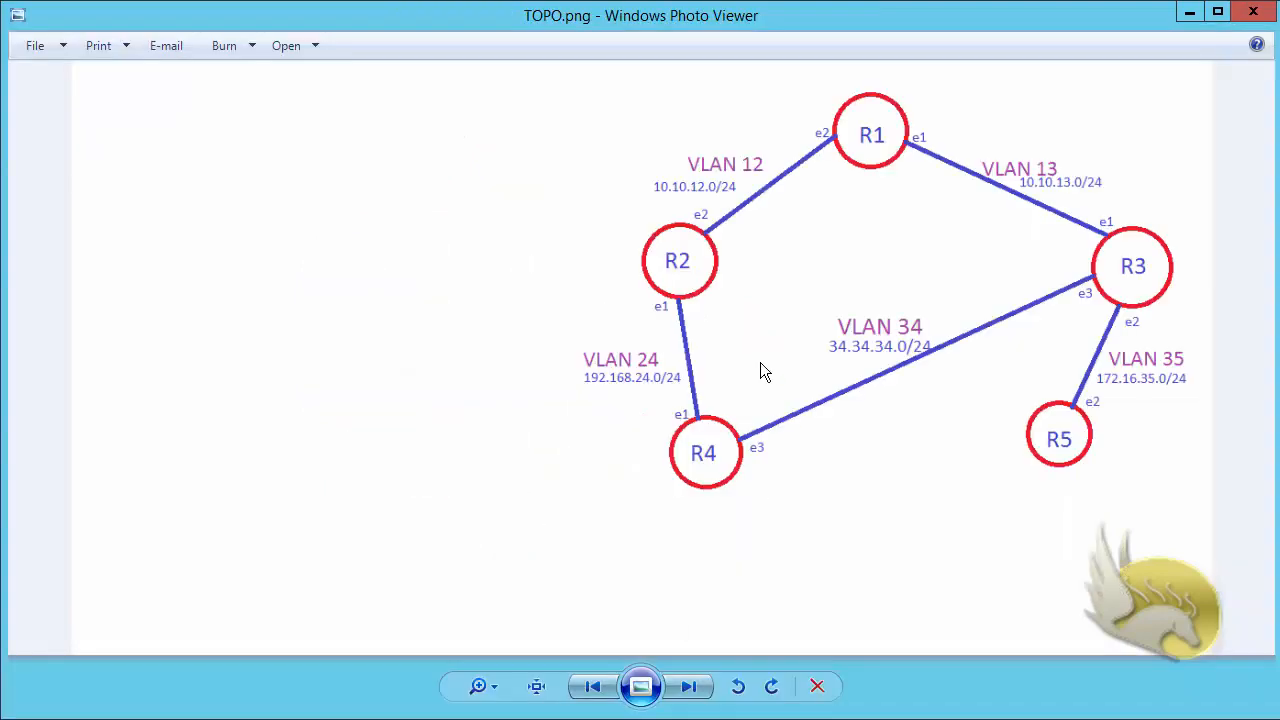
right_click(758, 352)
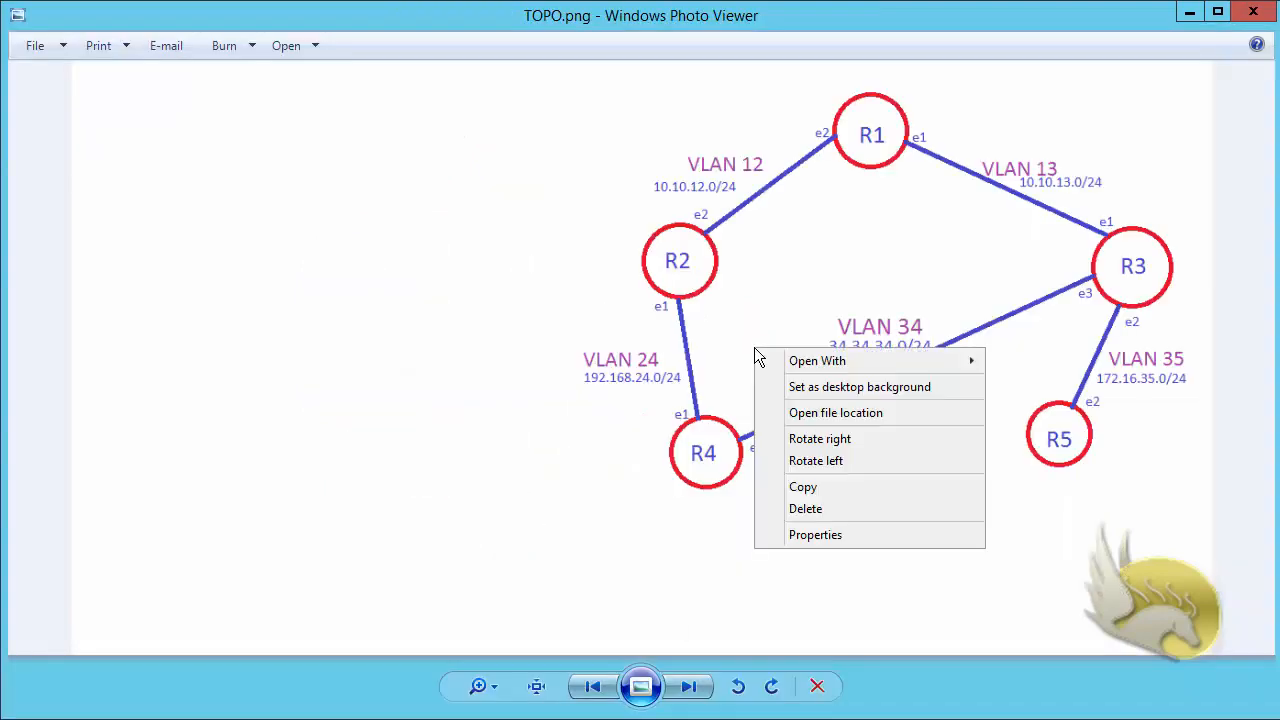
mouse_move(802, 362)
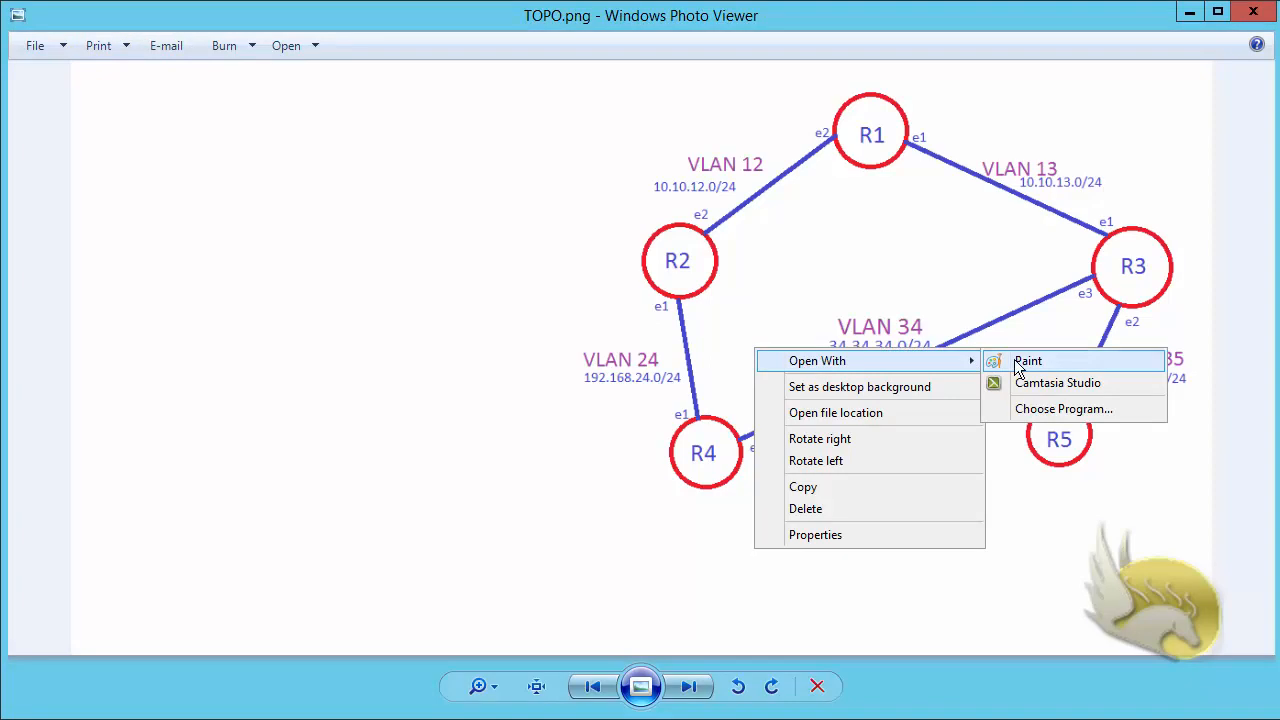
left_click(1046, 373)
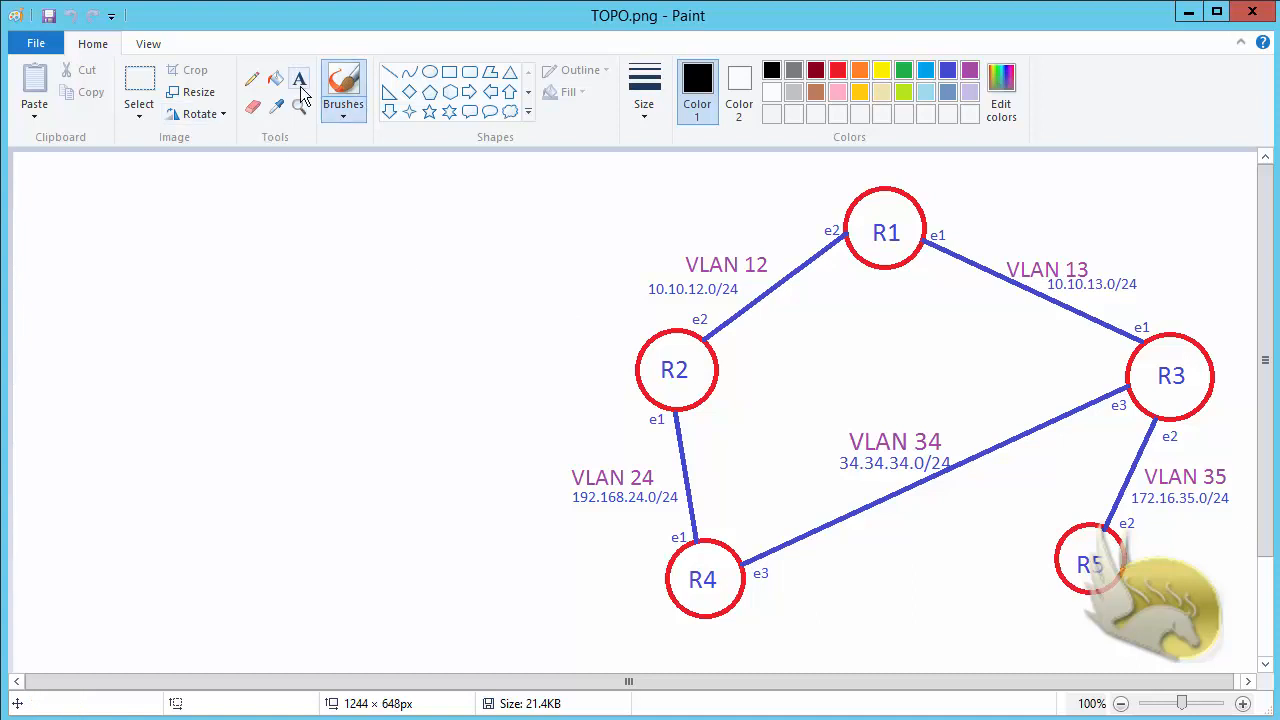
- Select the R5 label inside the red circle below R3 and cut it out
left_click(139, 85)
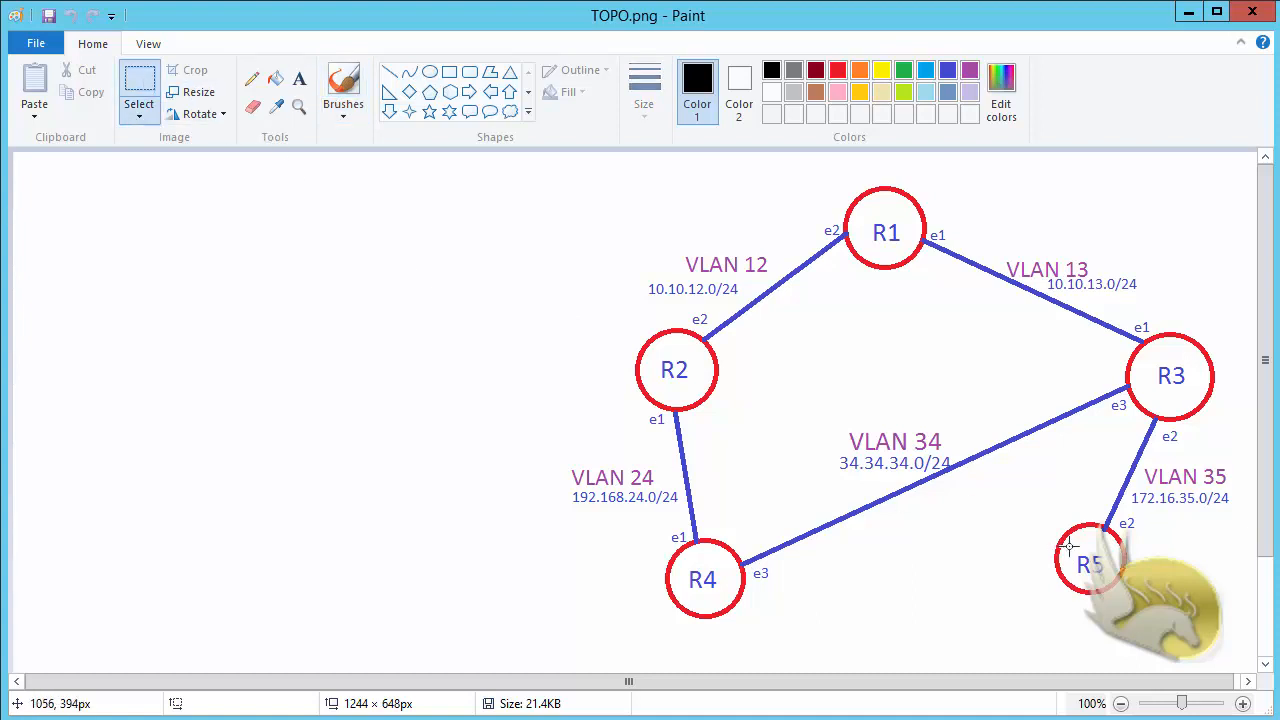
left_click_drag(1068, 546, 1110, 578)
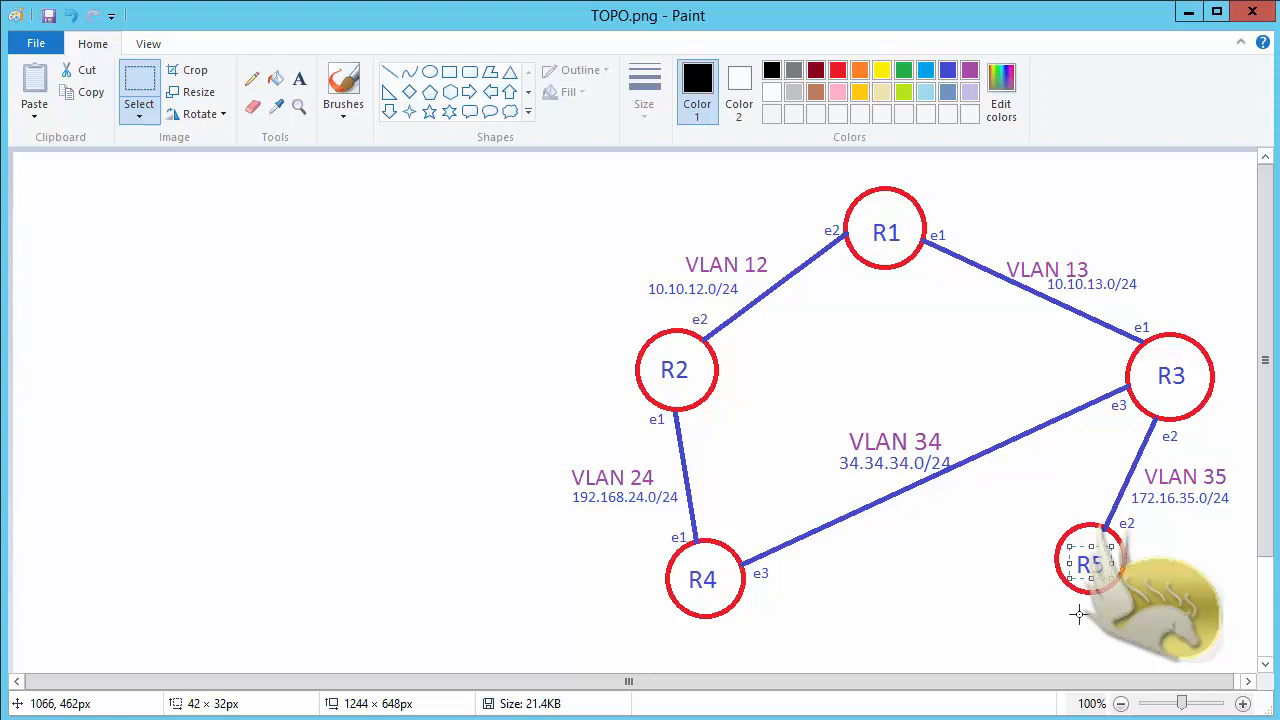
key("ctrl+x")
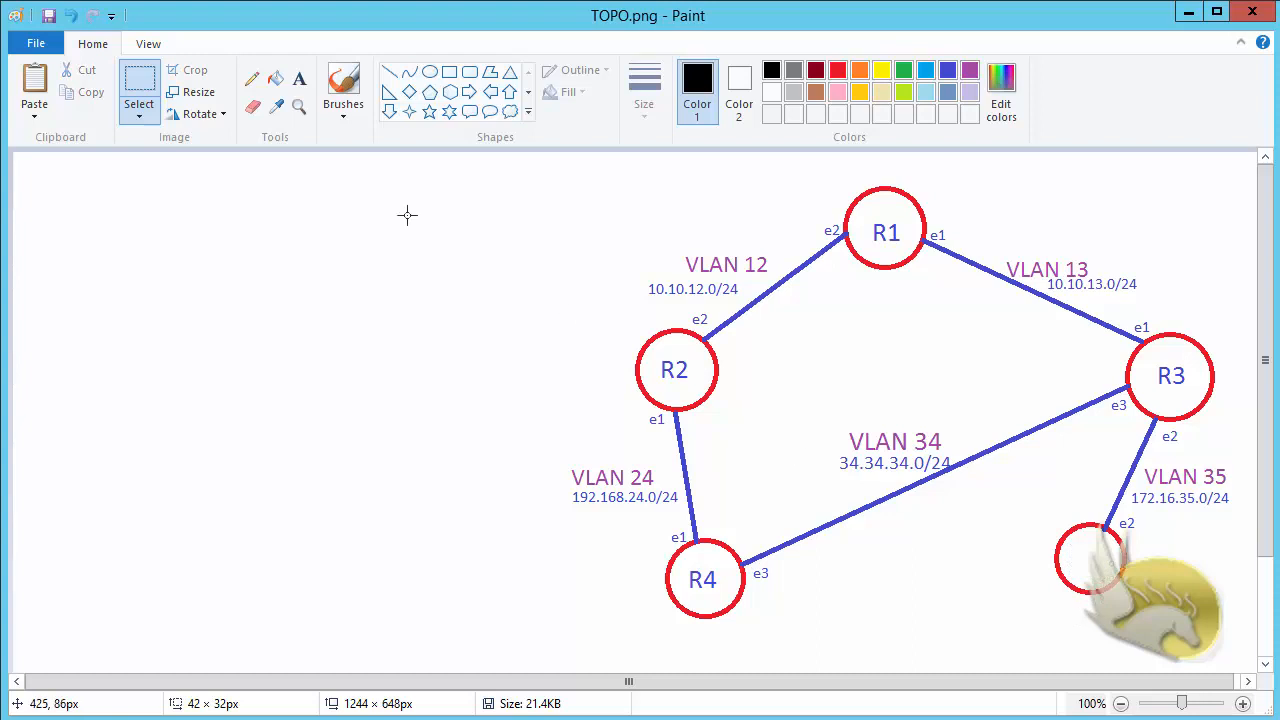
- Label the emptied circle below R3 as ISP2 in size 20 Calibri text, coloured dark blue like the other router names
left_click(299, 78)
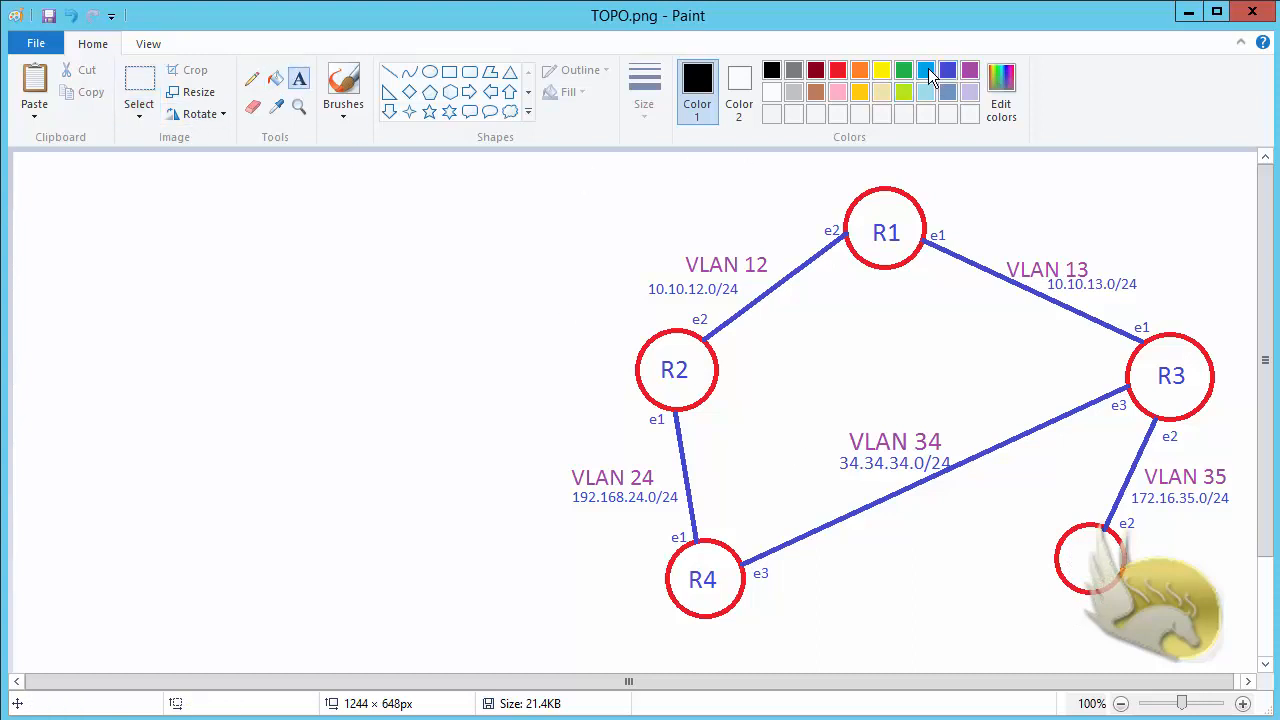
left_click(927, 76)
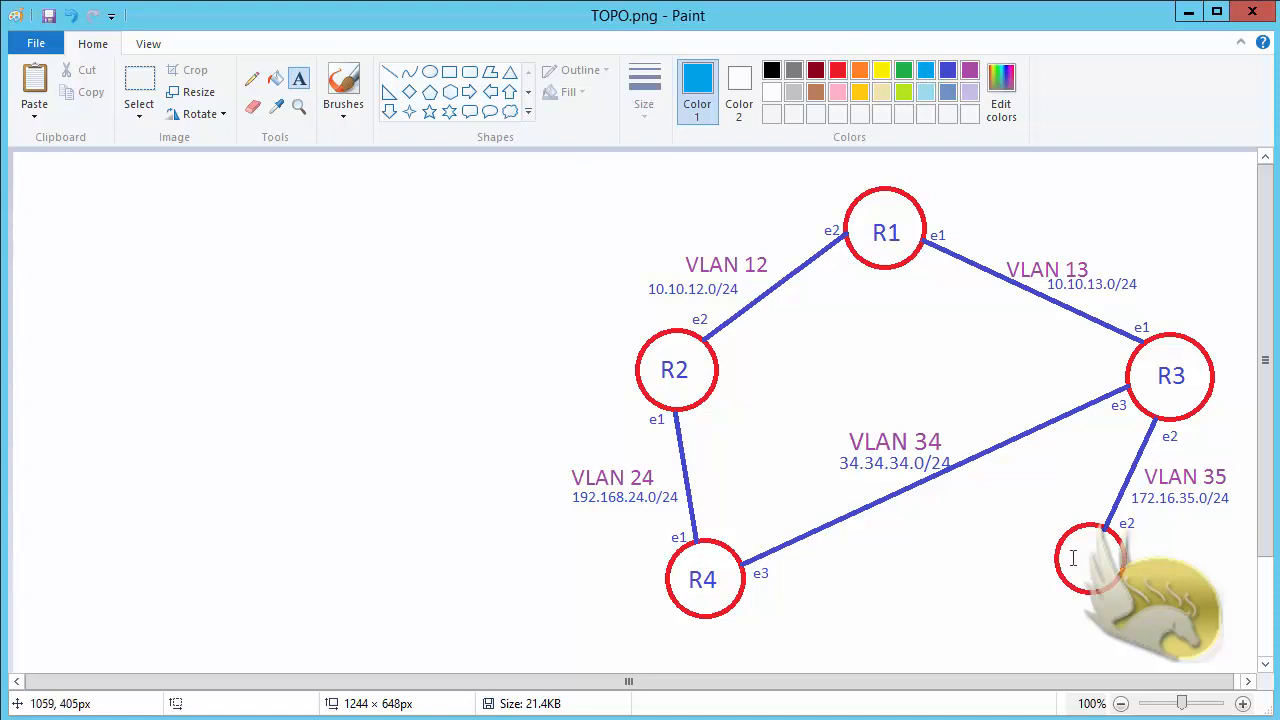
left_click(1070, 545)
type("ISP")
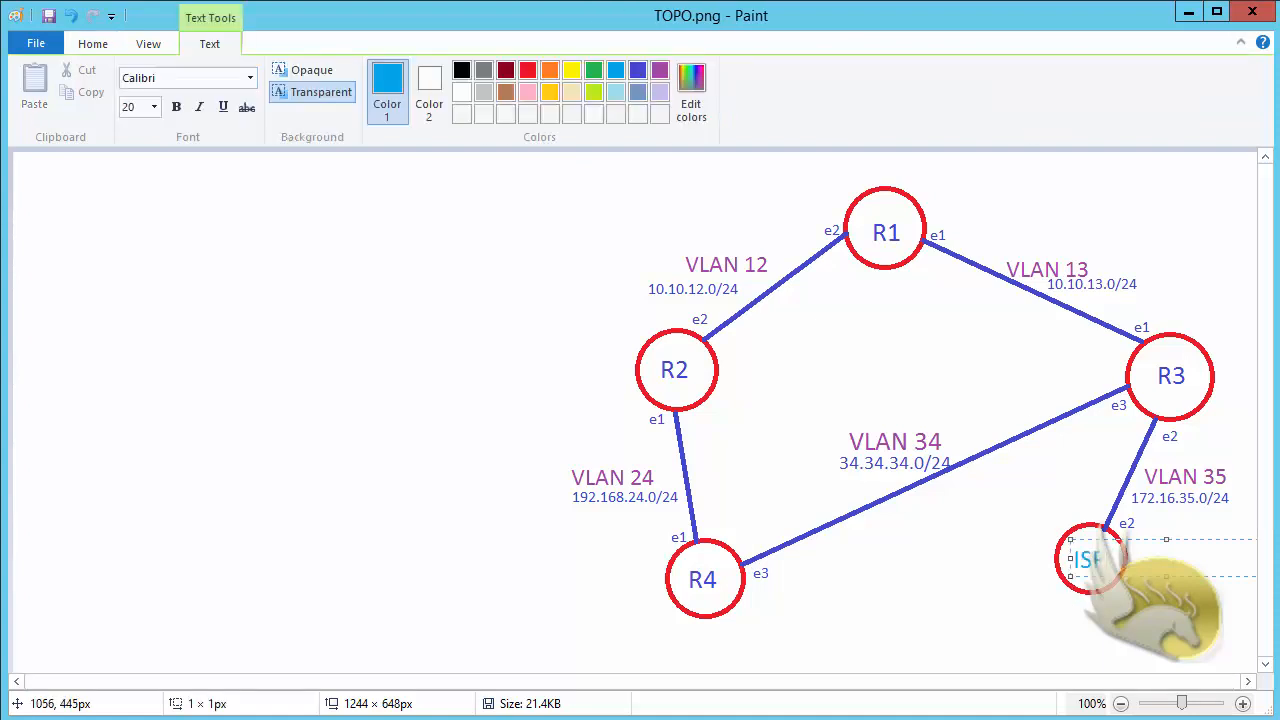
type(" 2")
key("ctrl+a")
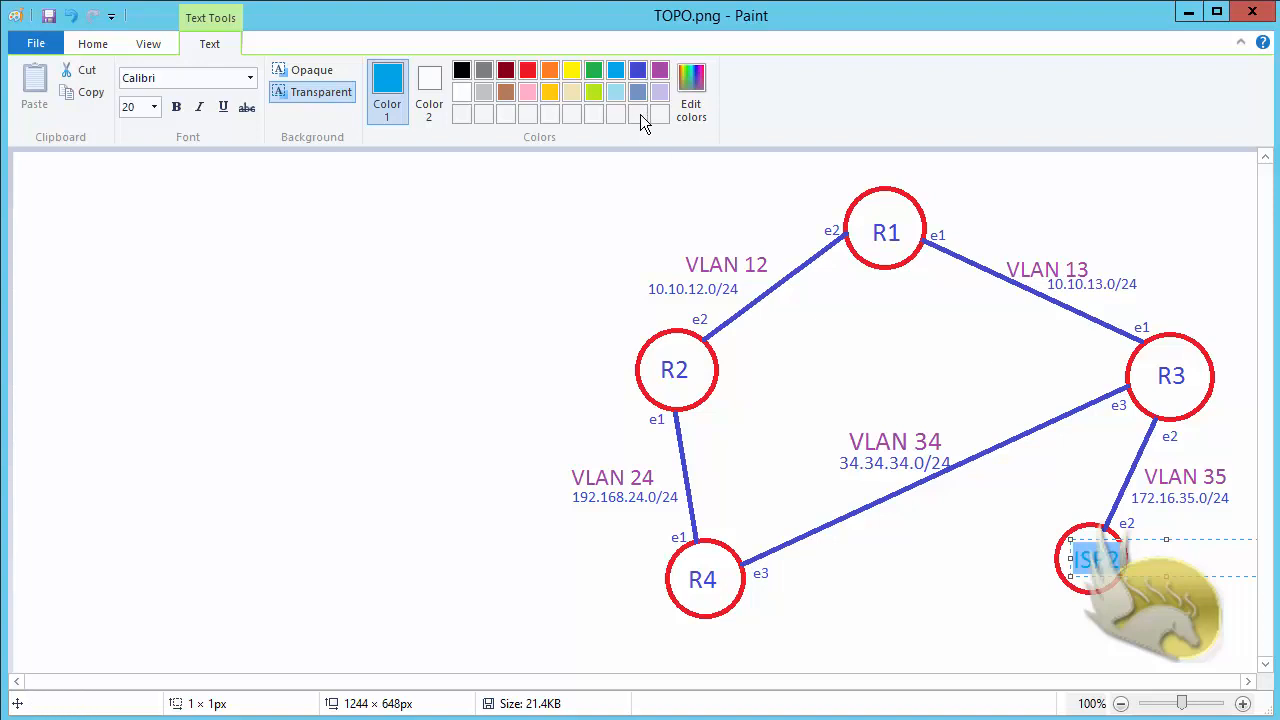
left_click(638, 74)
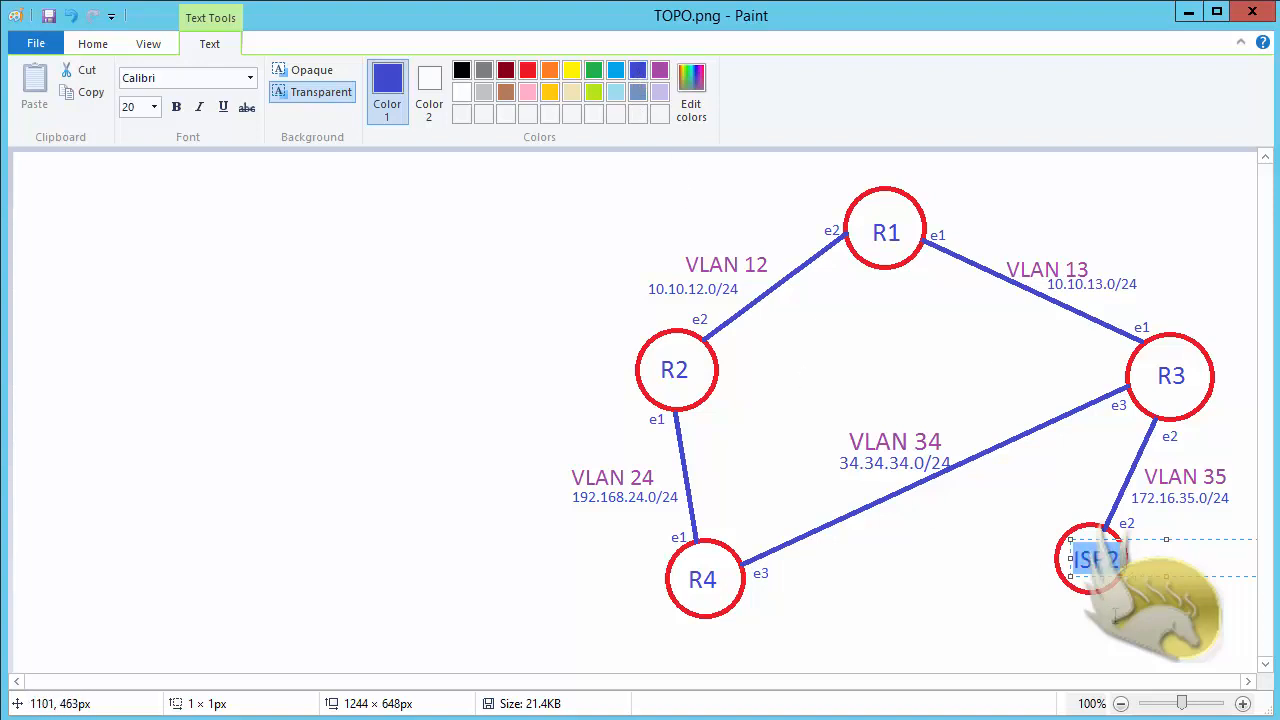
left_click(1116, 616)
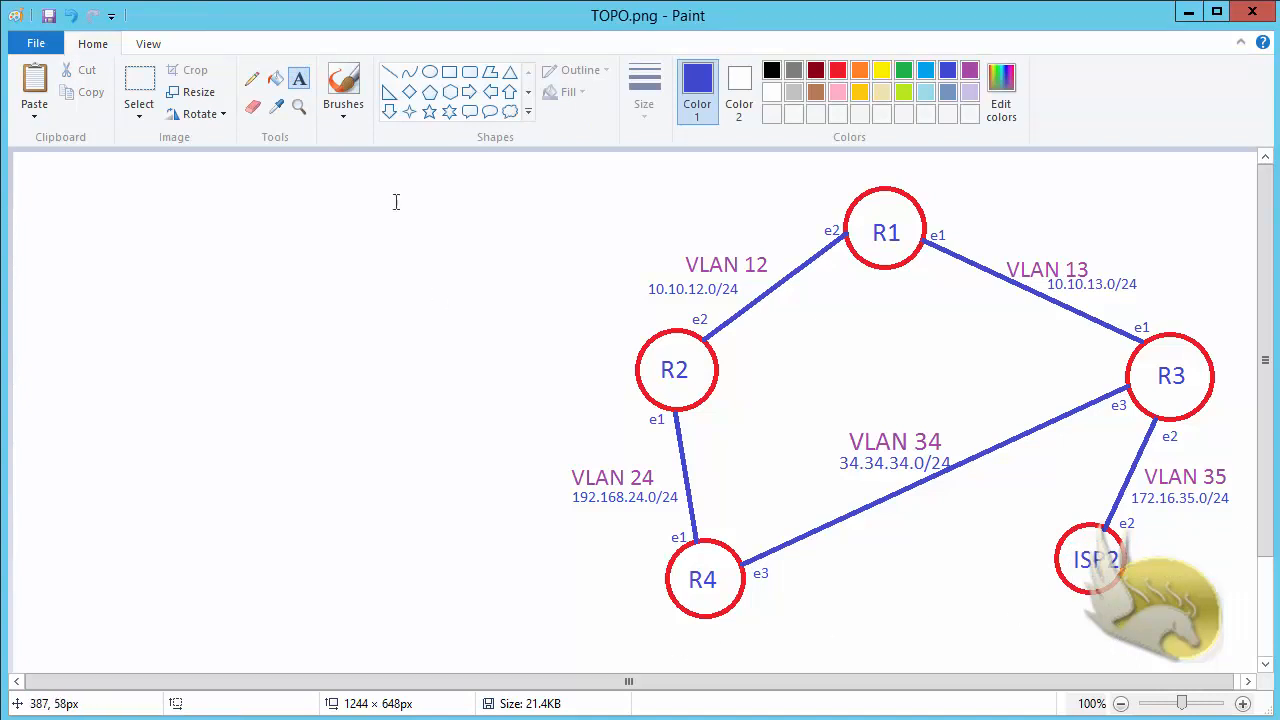
- Draw a red circle about 75 px across in the space between R4 and ISP2, slightly below them
left_click(429, 72)
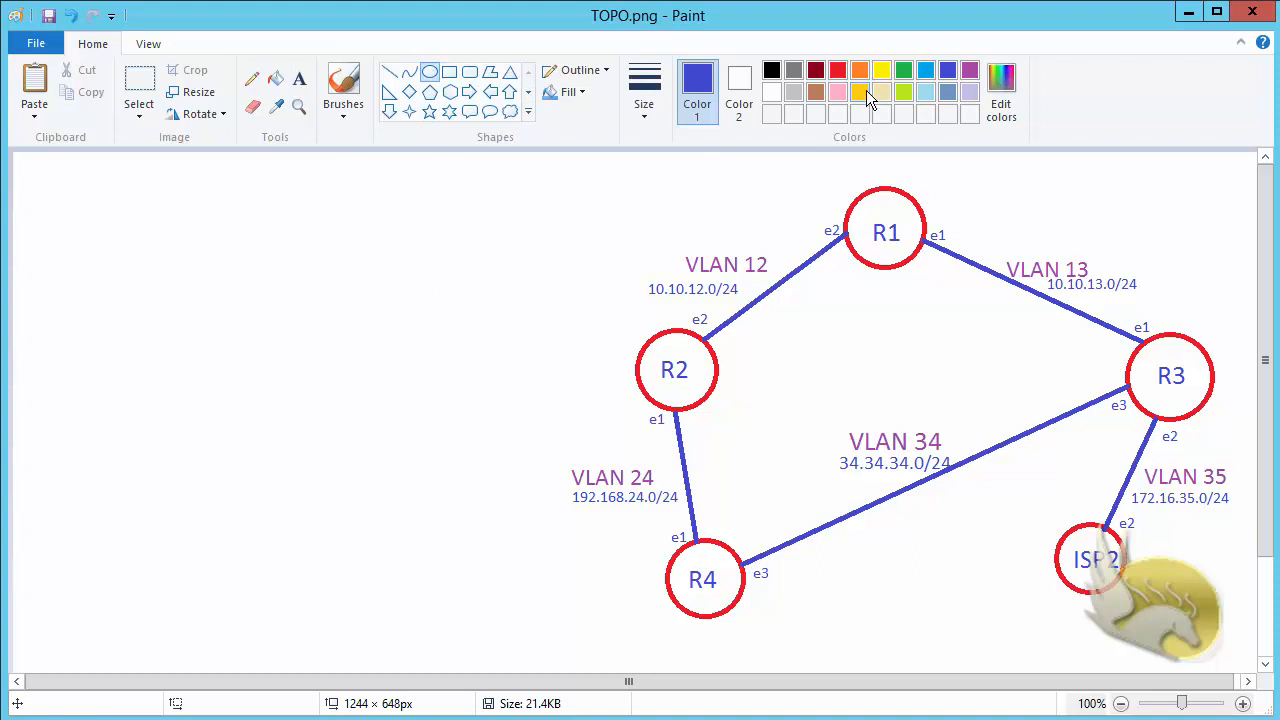
left_click(837, 70)
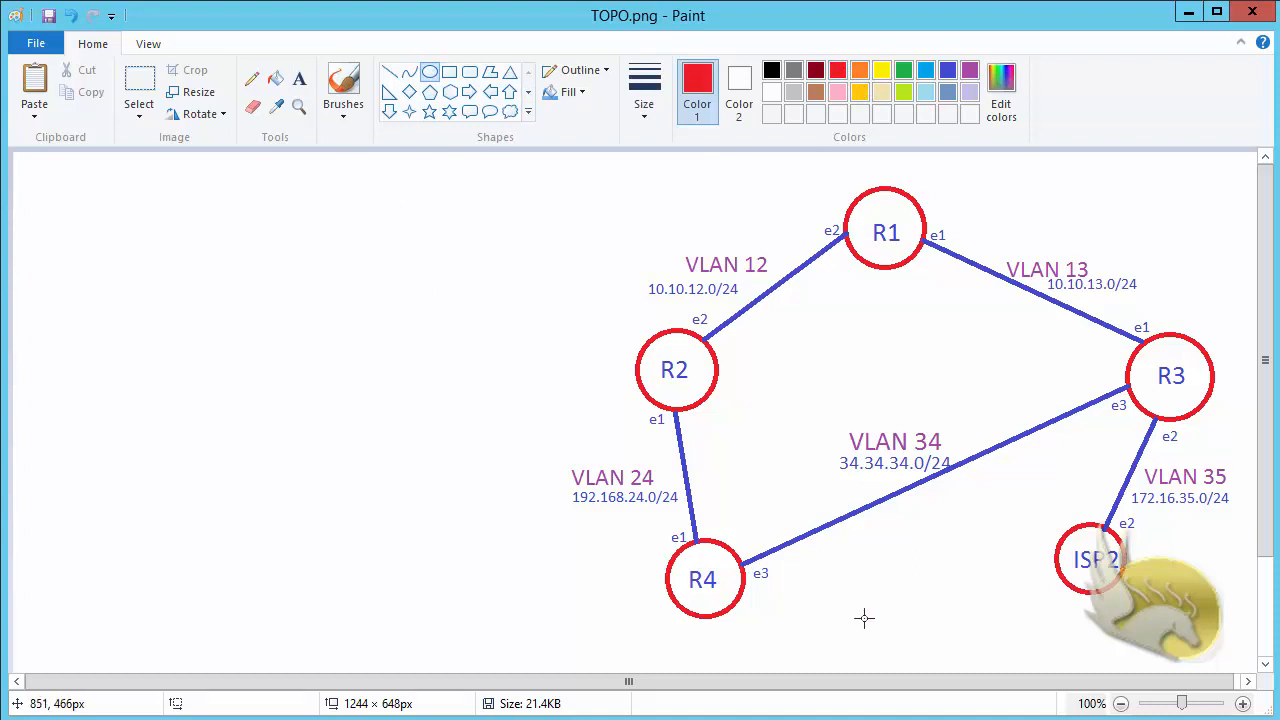
left_click_drag(868, 621, 1001, 694)
left_click_drag(907, 646, 902, 613)
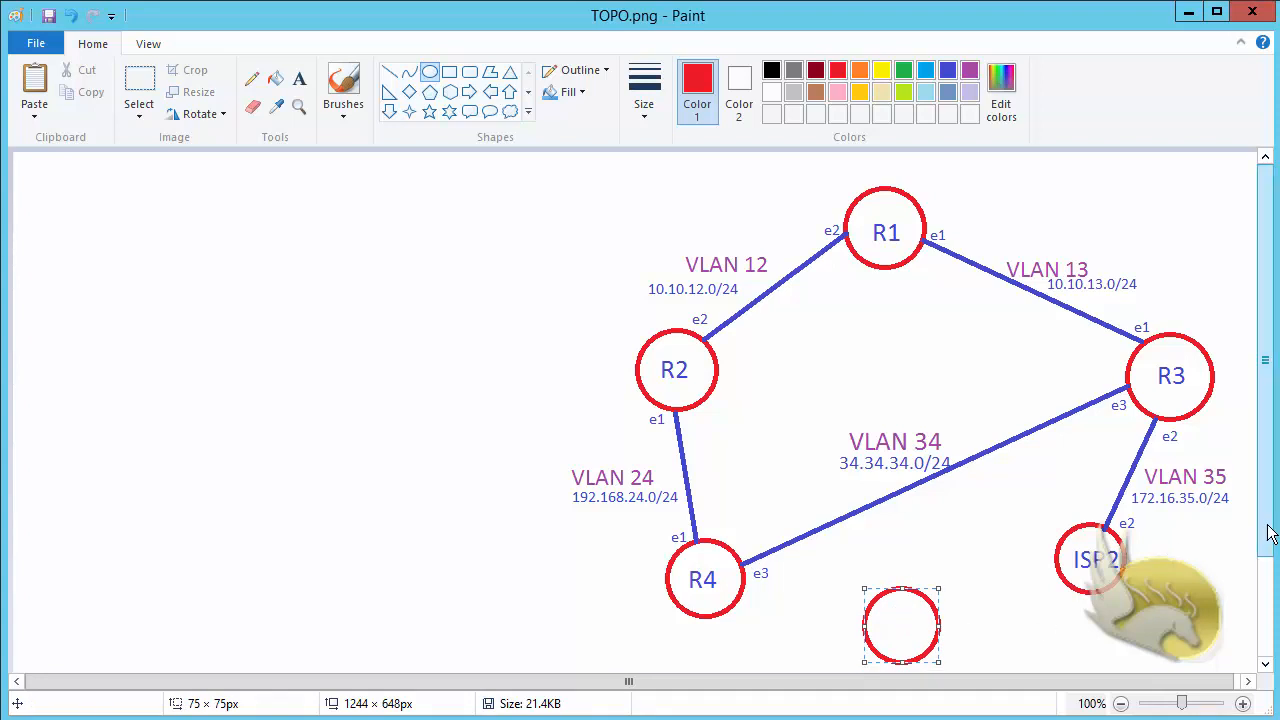
left_click_drag(1266, 530, 1266, 570)
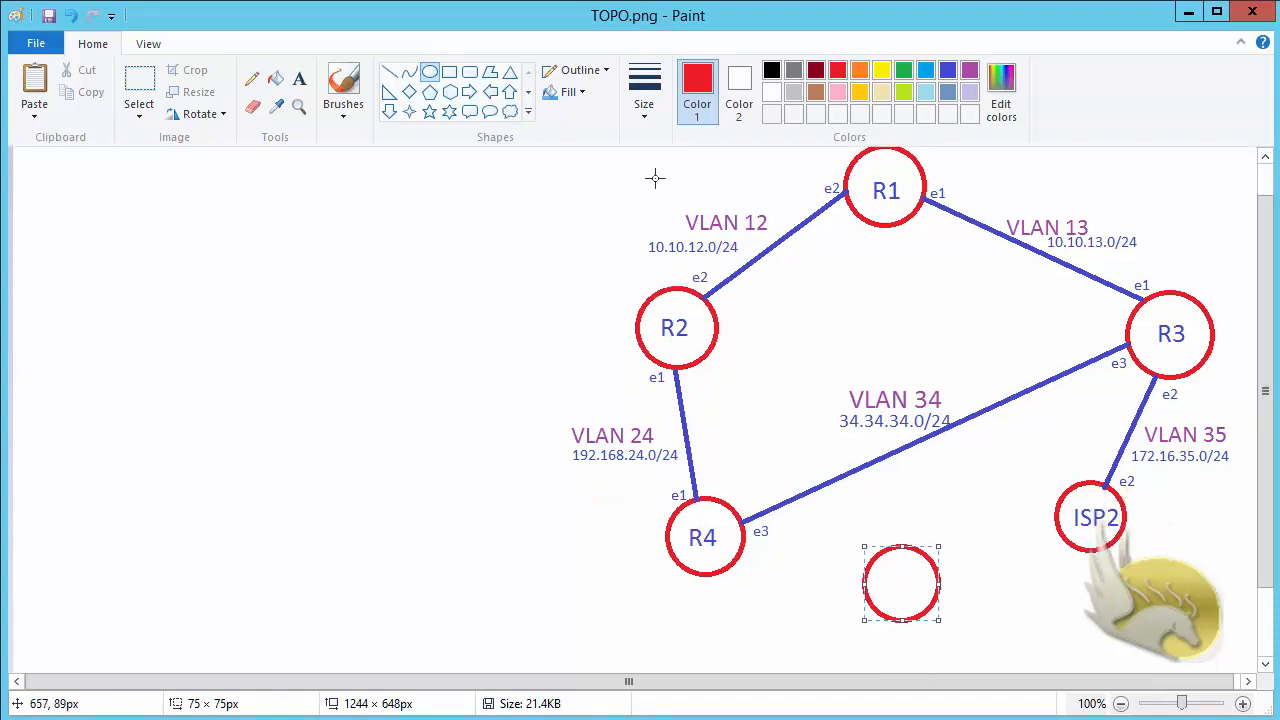
- Label the new circle ISP1 in dark blue and connect it to R4 with a straight dark blue line
left_click(299, 78)
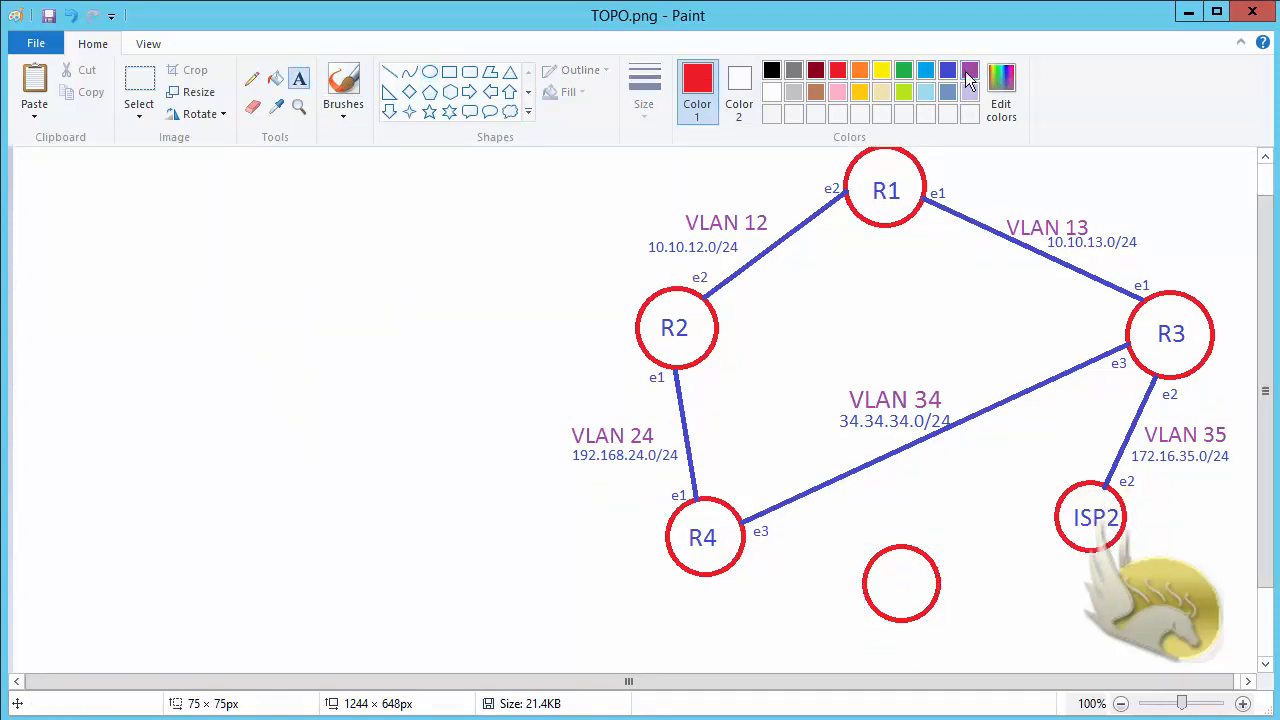
left_click(947, 70)
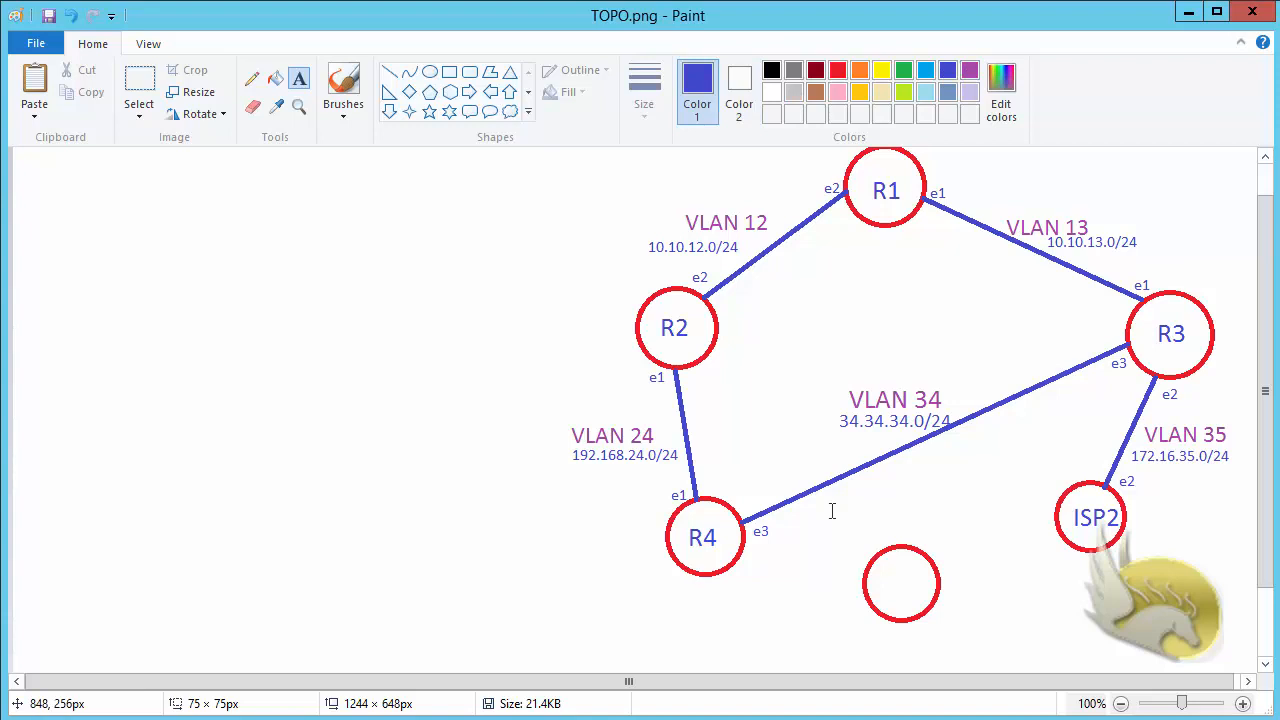
left_click(873, 587)
type("ISP1")
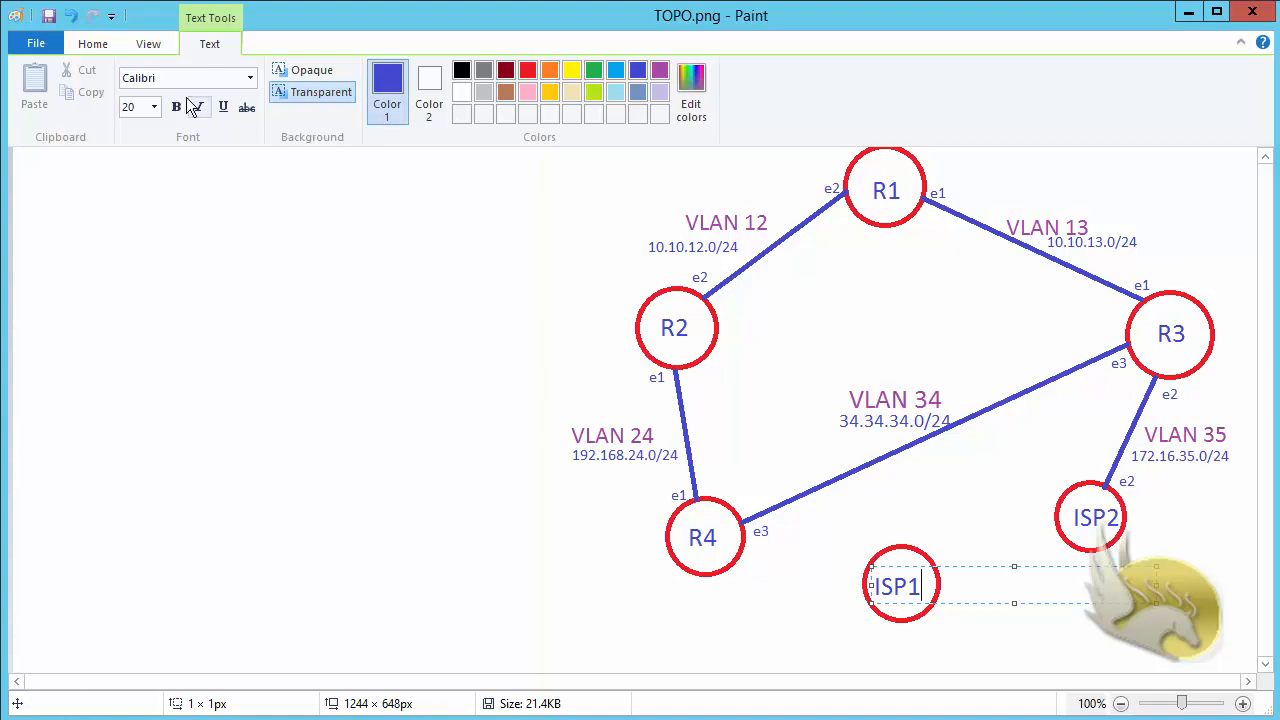
left_click(439, 524)
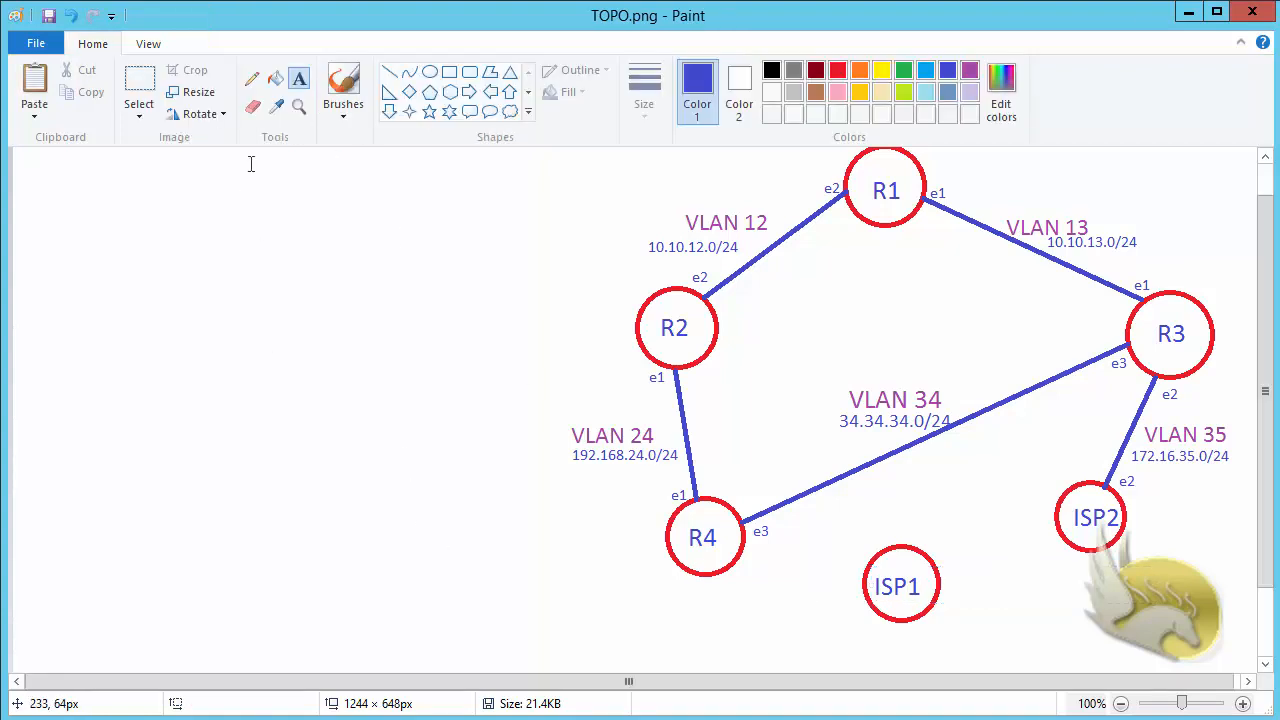
left_click(389, 72)
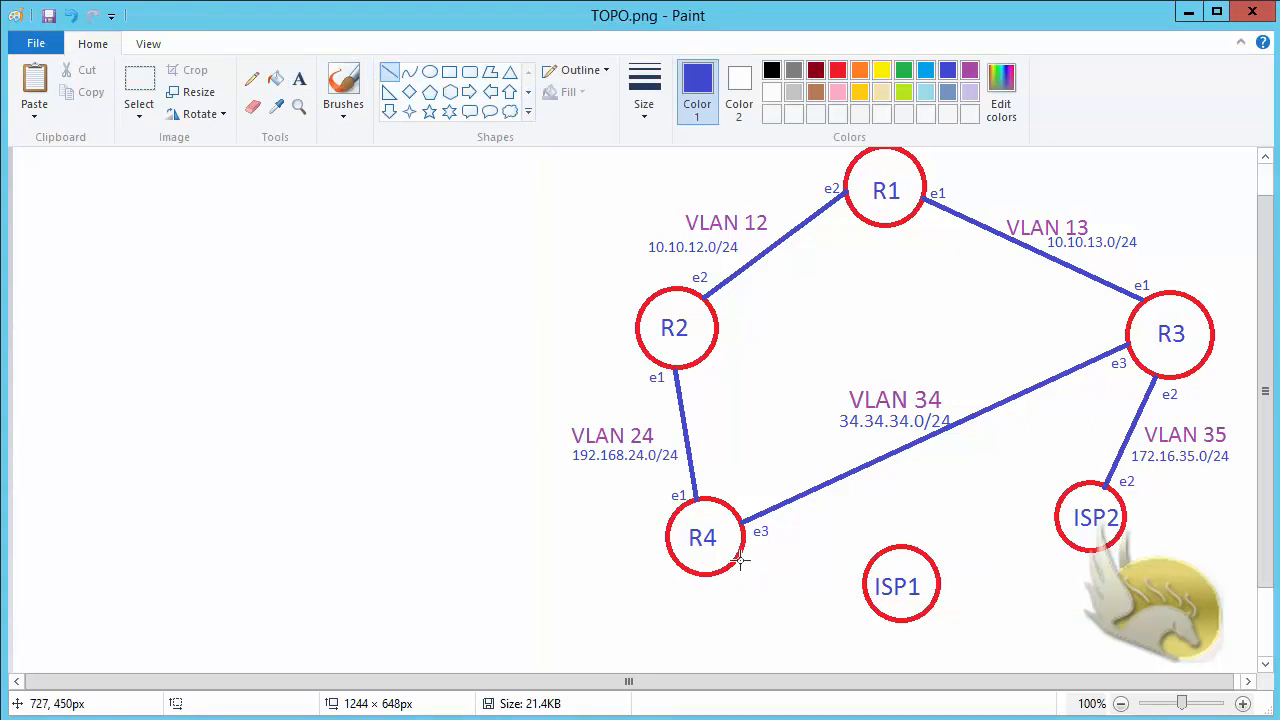
left_click_drag(740, 560, 866, 578)
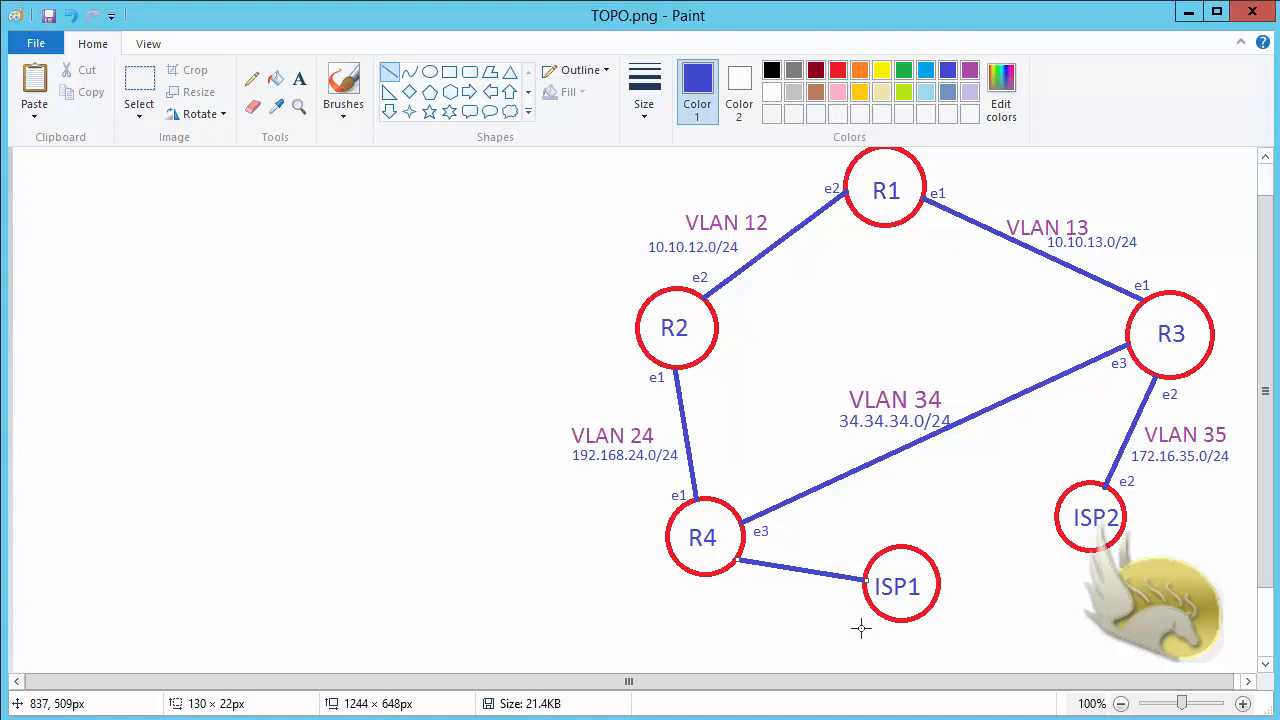
- Label the ends of the R4–ISP1 link in size 14 text, e2 below the line at R4 and e1 beside ISP1
left_click(299, 80)
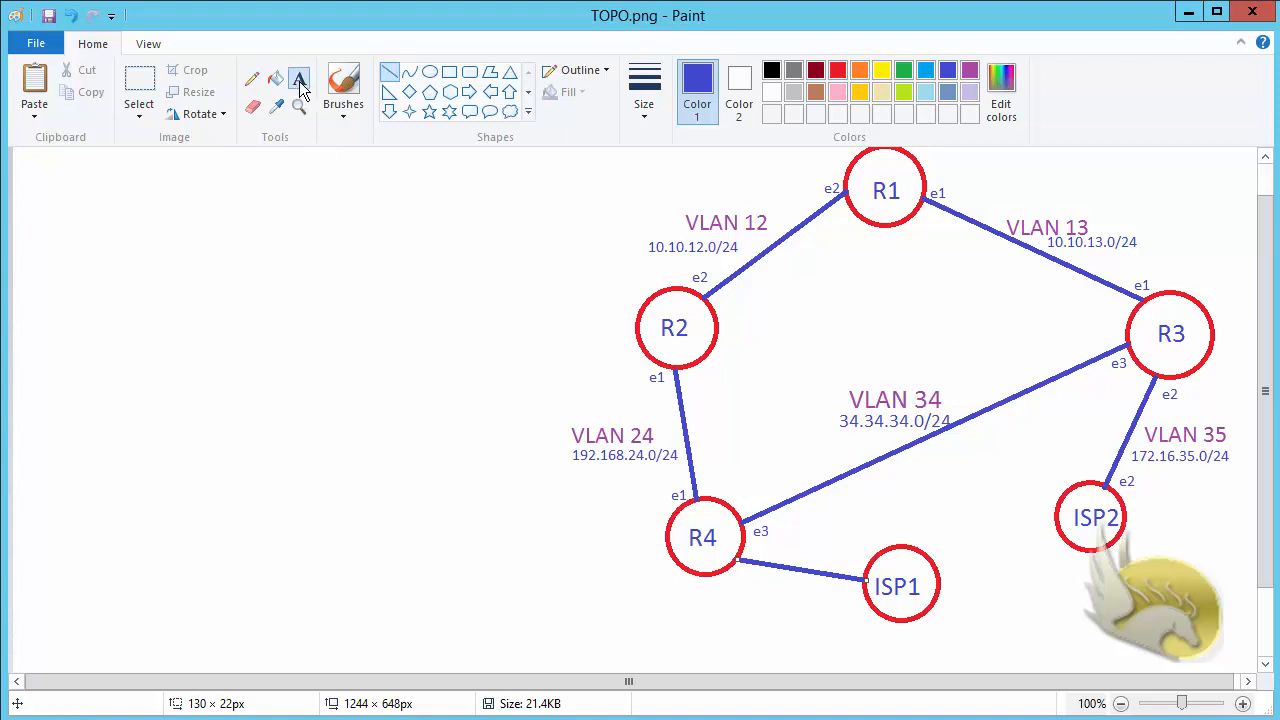
left_click(734, 573)
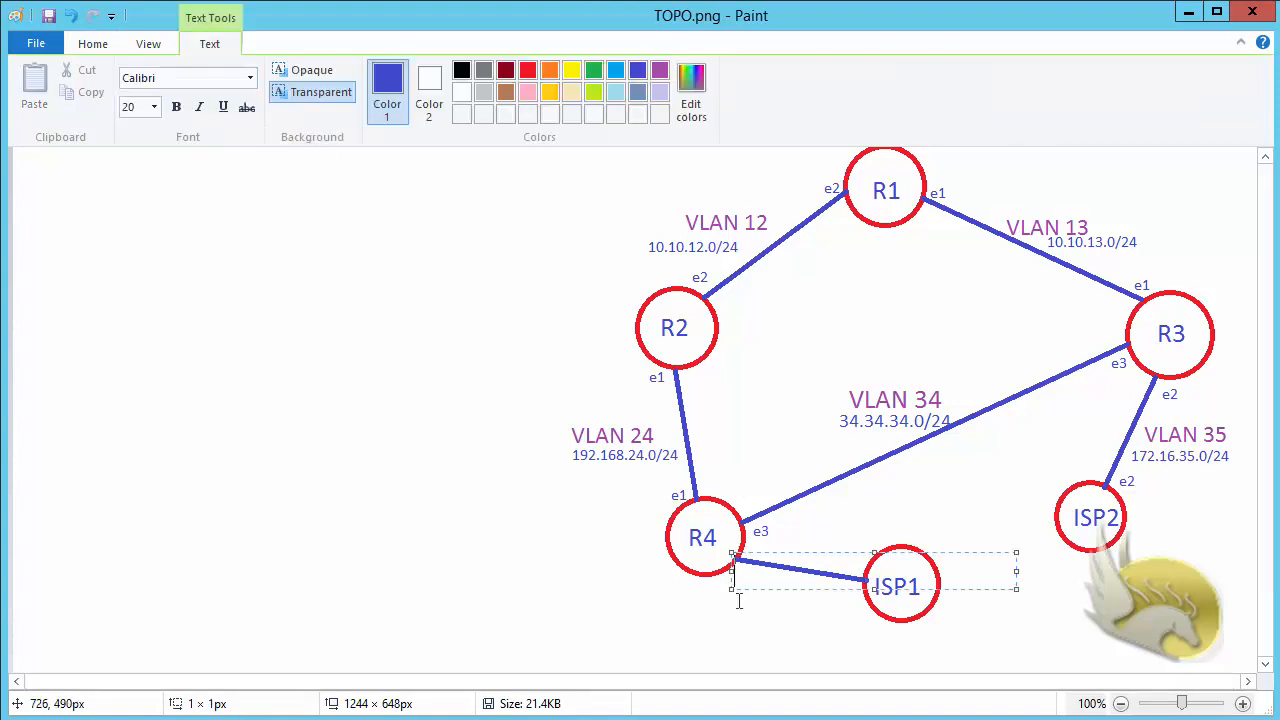
type("e2")
key("ctrl+a")
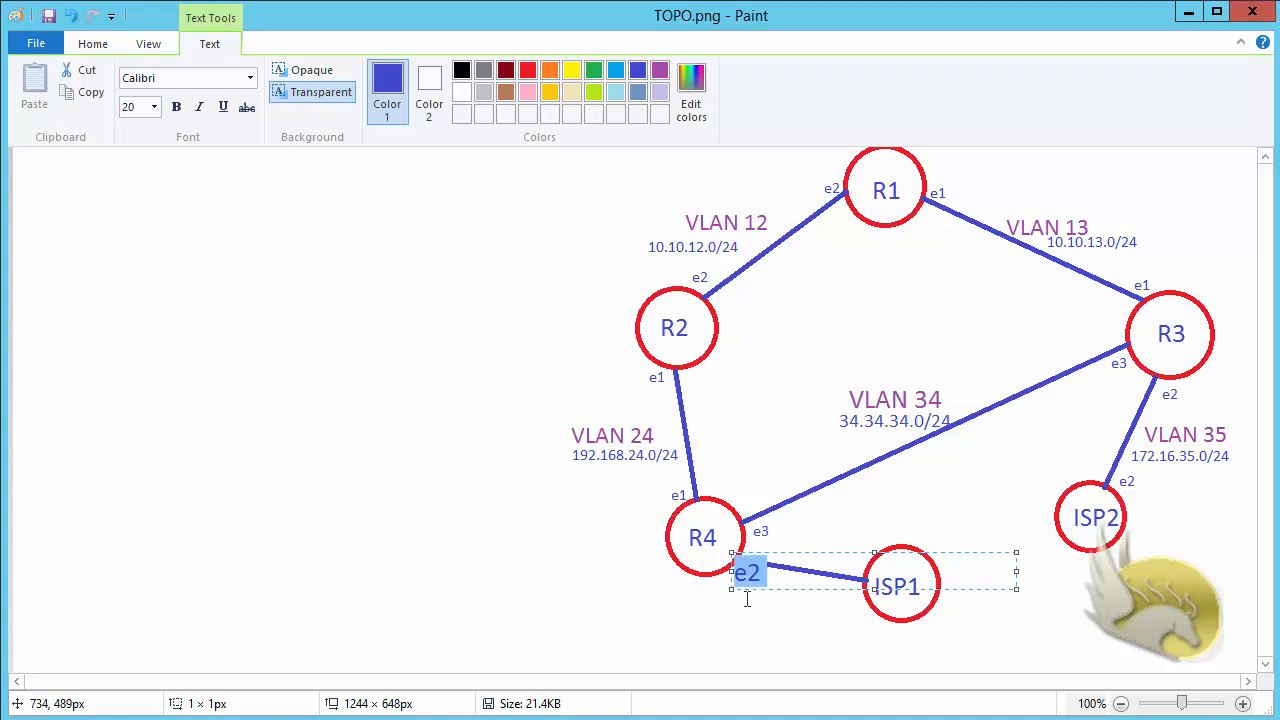
left_click(153, 106)
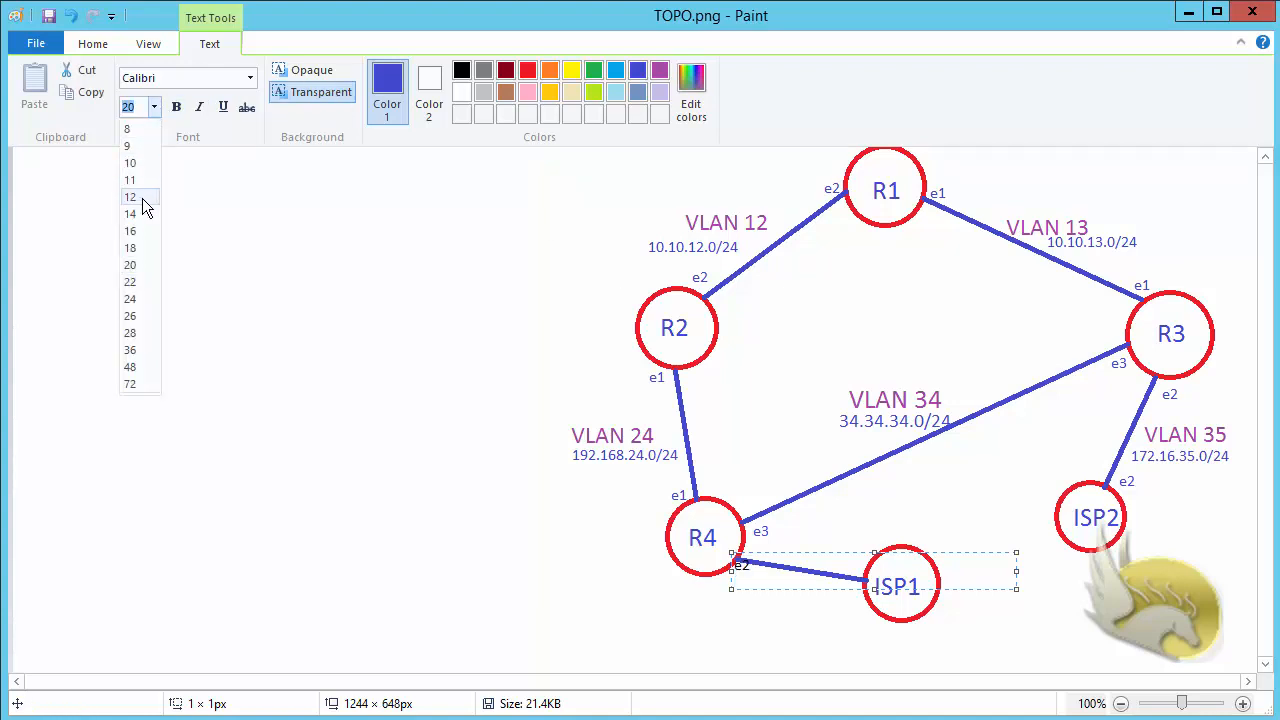
left_click(145, 230)
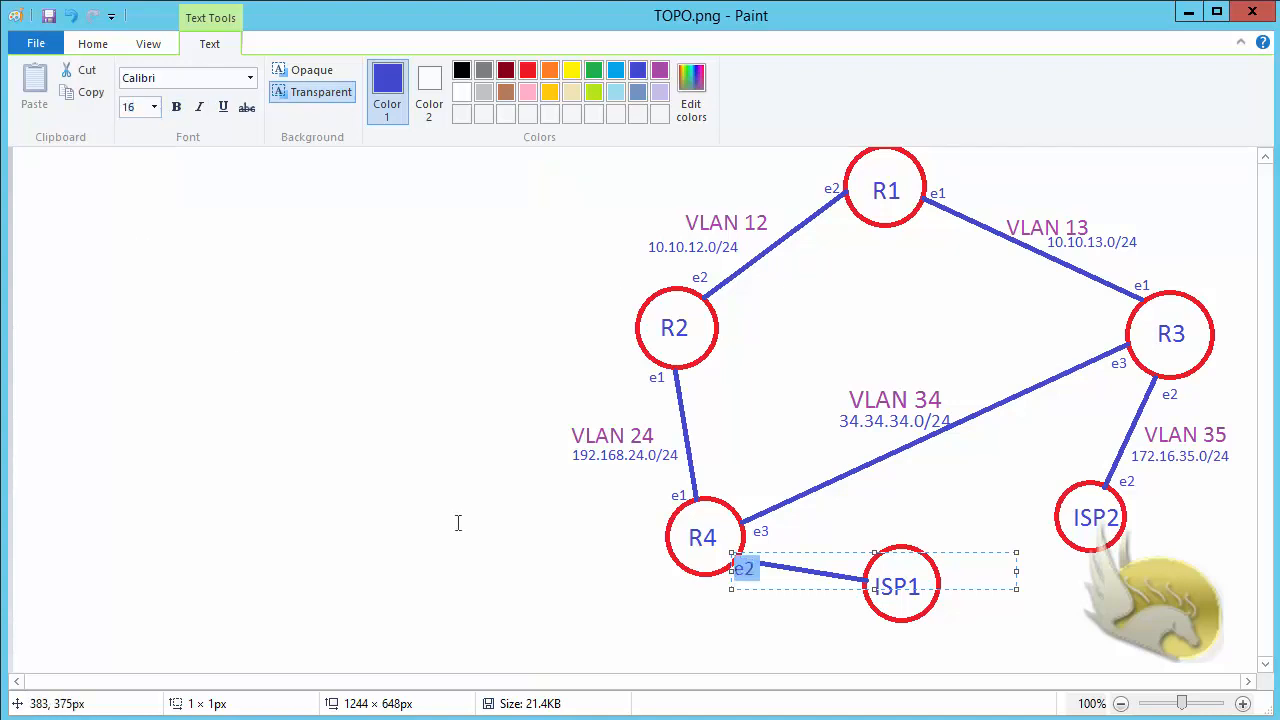
left_click(153, 106)
left_click(143, 220)
key("Up")
left_click_drag(773, 590, 771, 606)
left_click(751, 643)
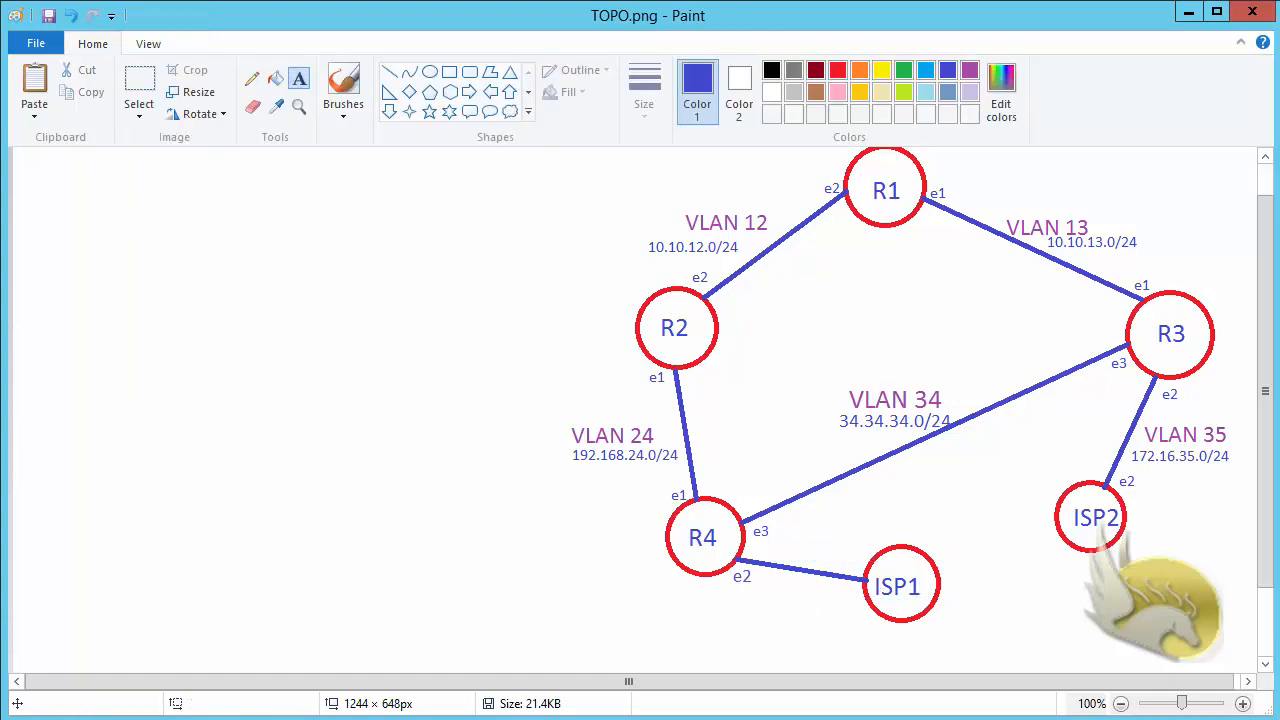
left_click(844, 592)
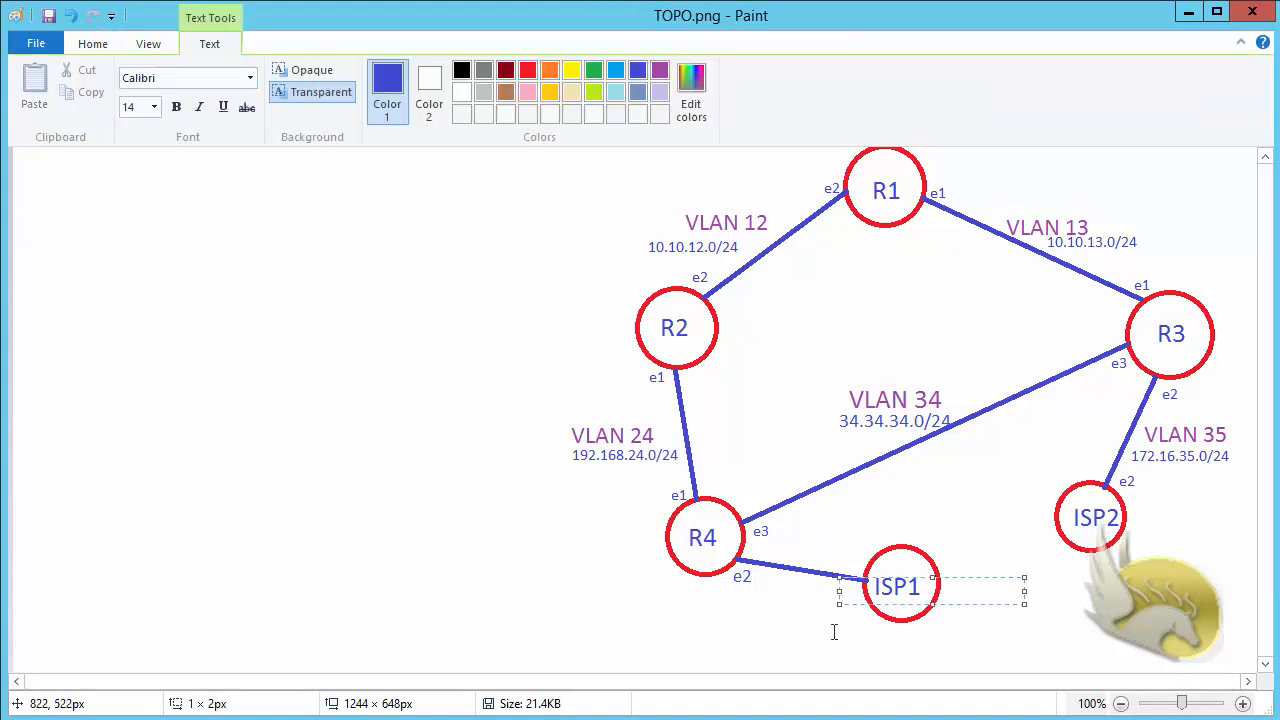
left_click(885, 653)
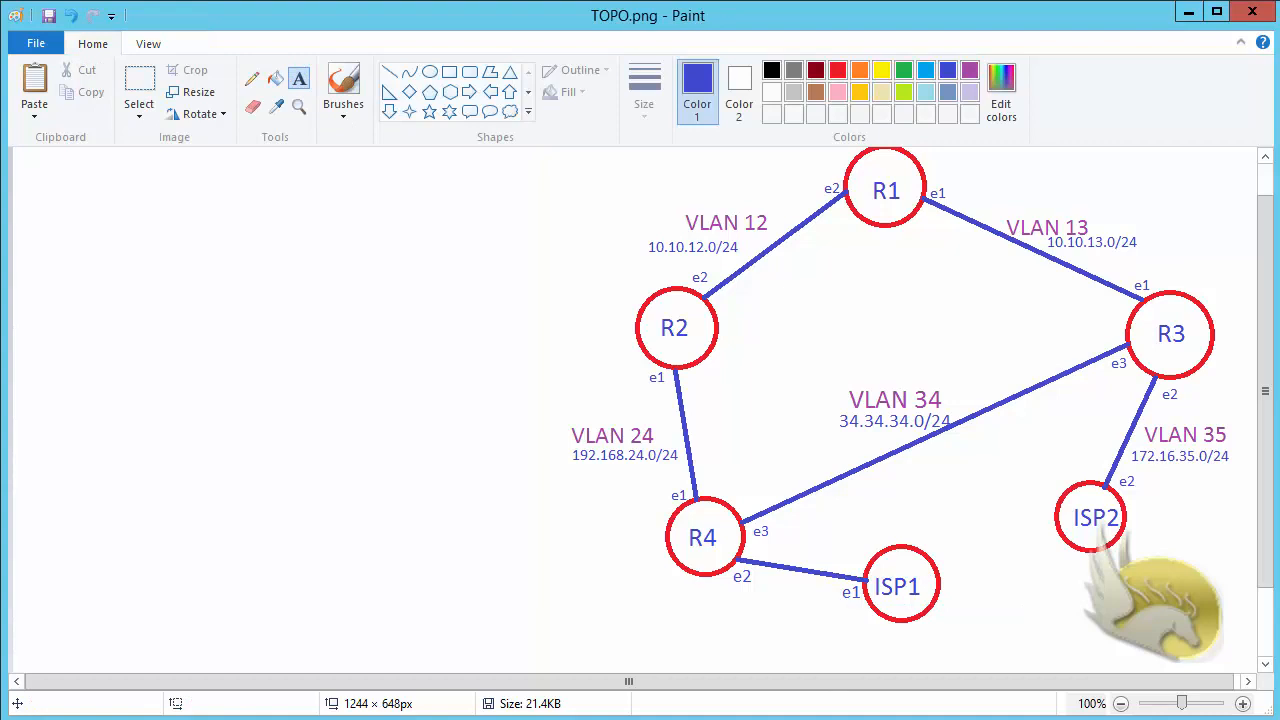
- Switch to GNS3 to check the topology against the diagram and return to Paint
key("alt+Tab")
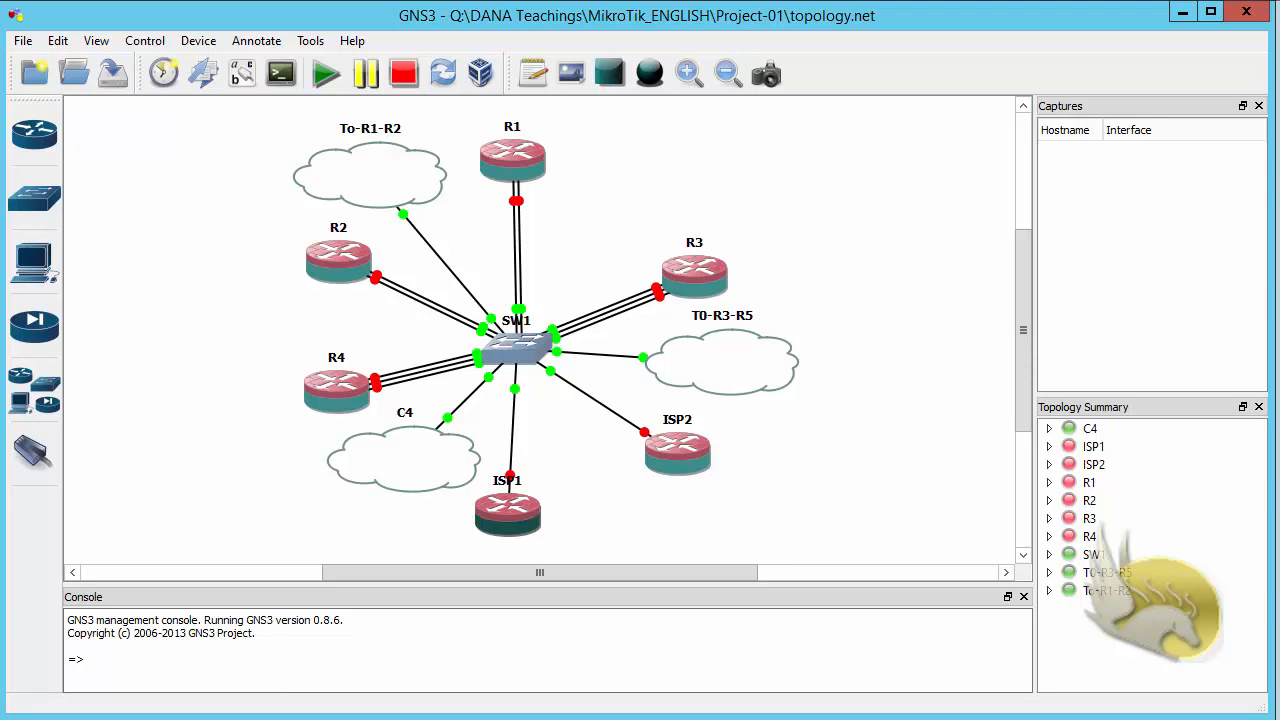
key("alt+Tab")
key("alt+Tab")
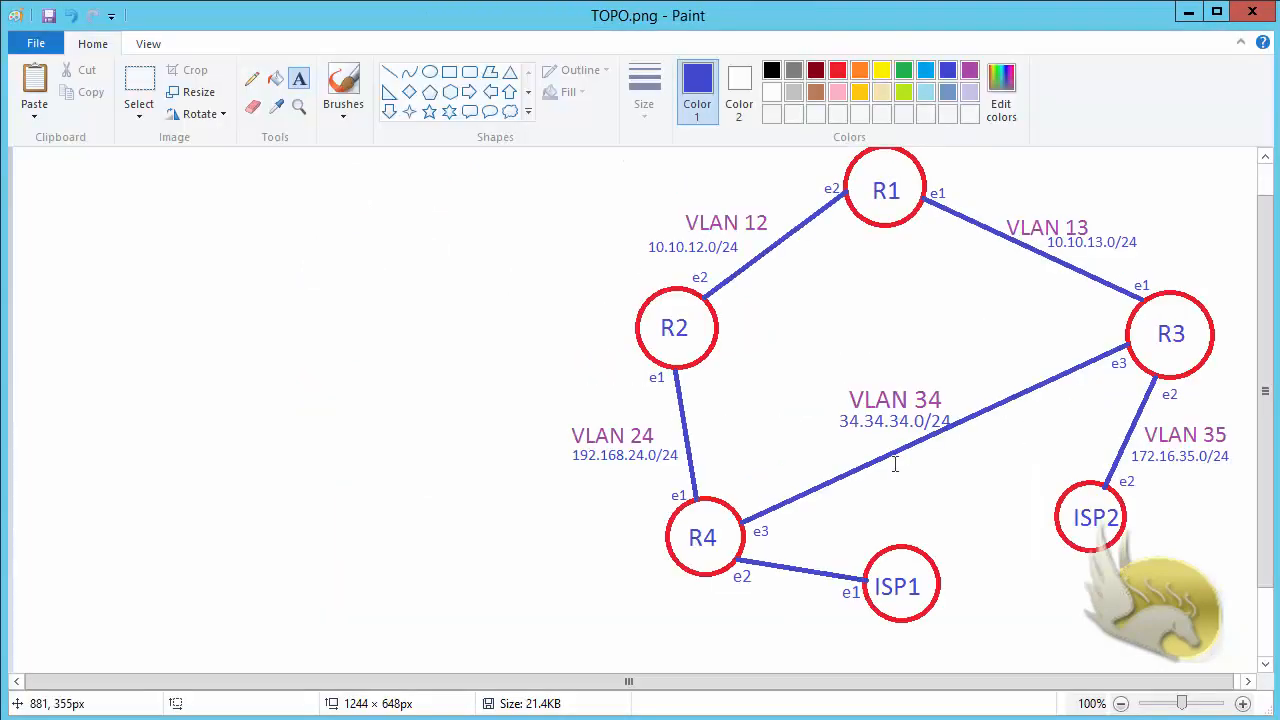